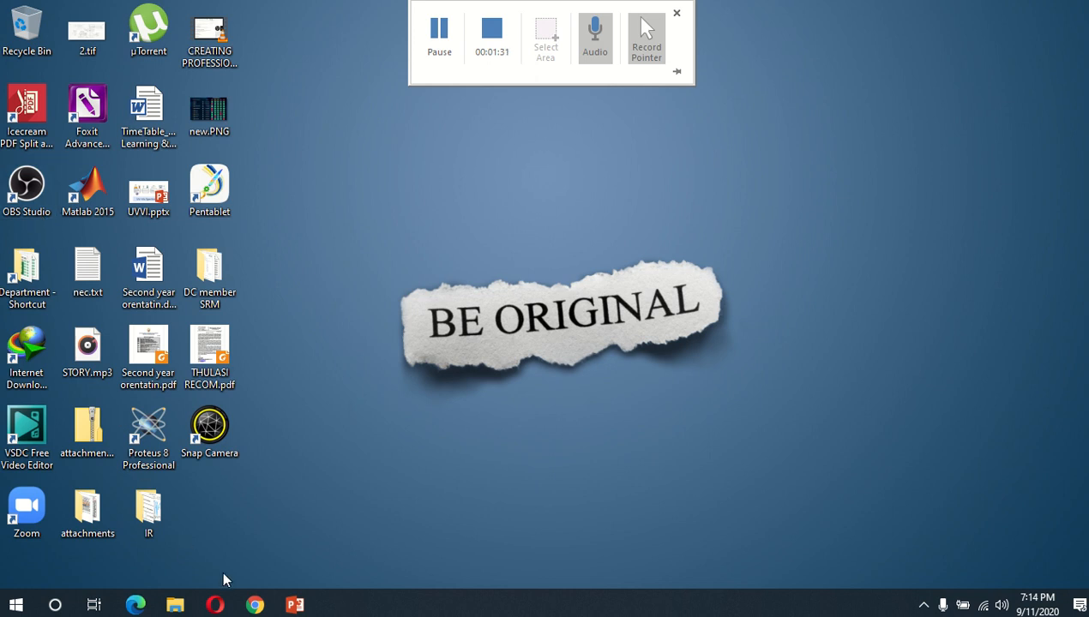
# Step: Switch to Chrome, search the web for "obs studio", open the OBS project website to view its downloads, and close the browser
pyautogui.click(256, 606)
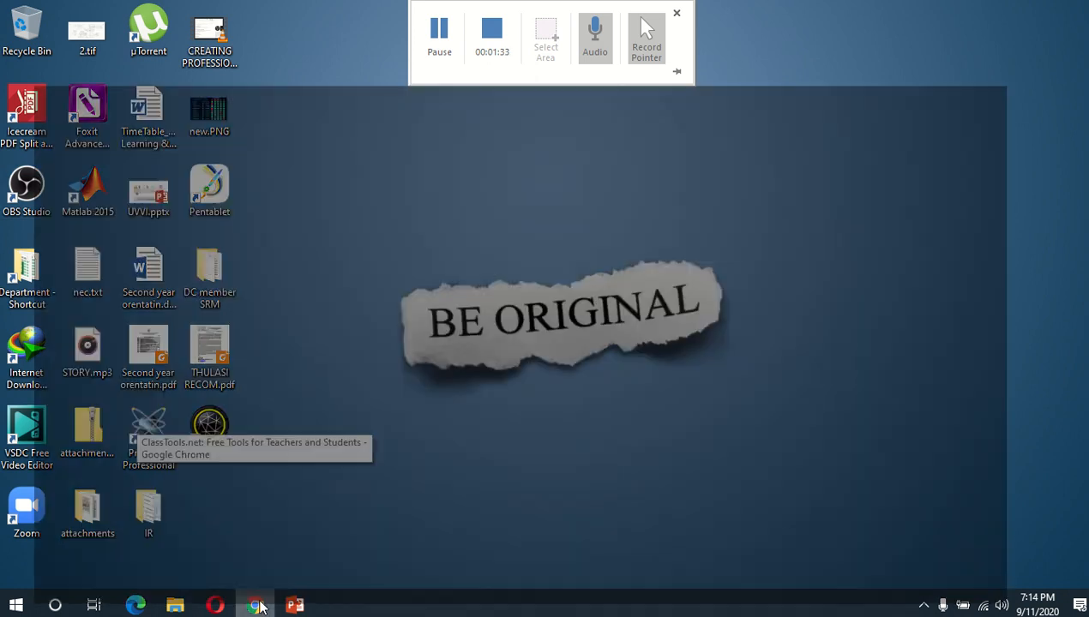
pyautogui.click(207, 40)
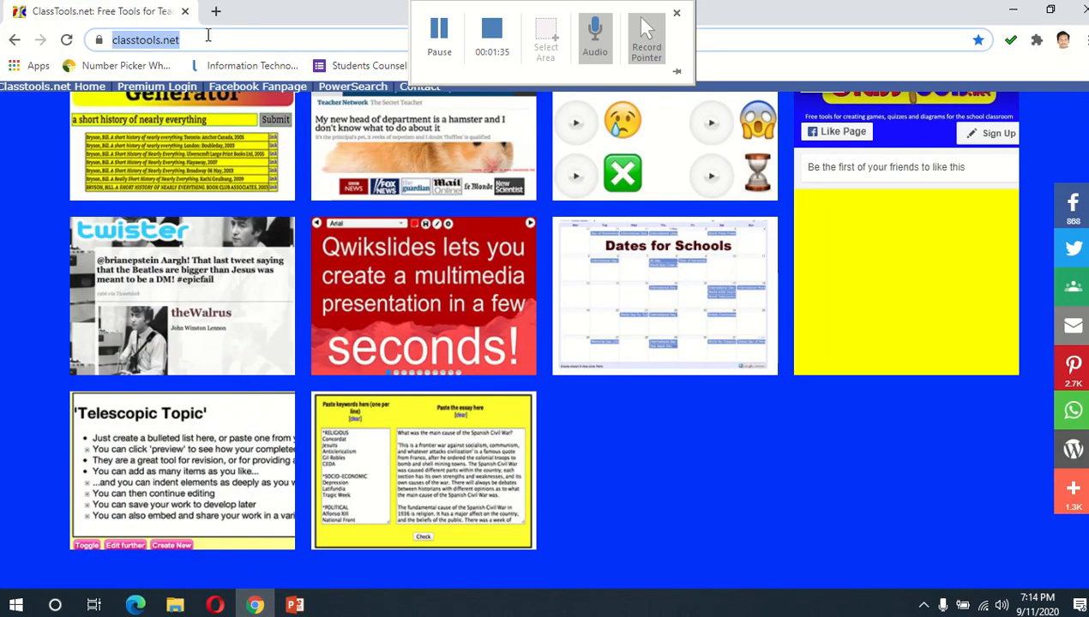
pyautogui.write('on')
pyautogui.press('BackSpace')
pyautogui.write('bst')
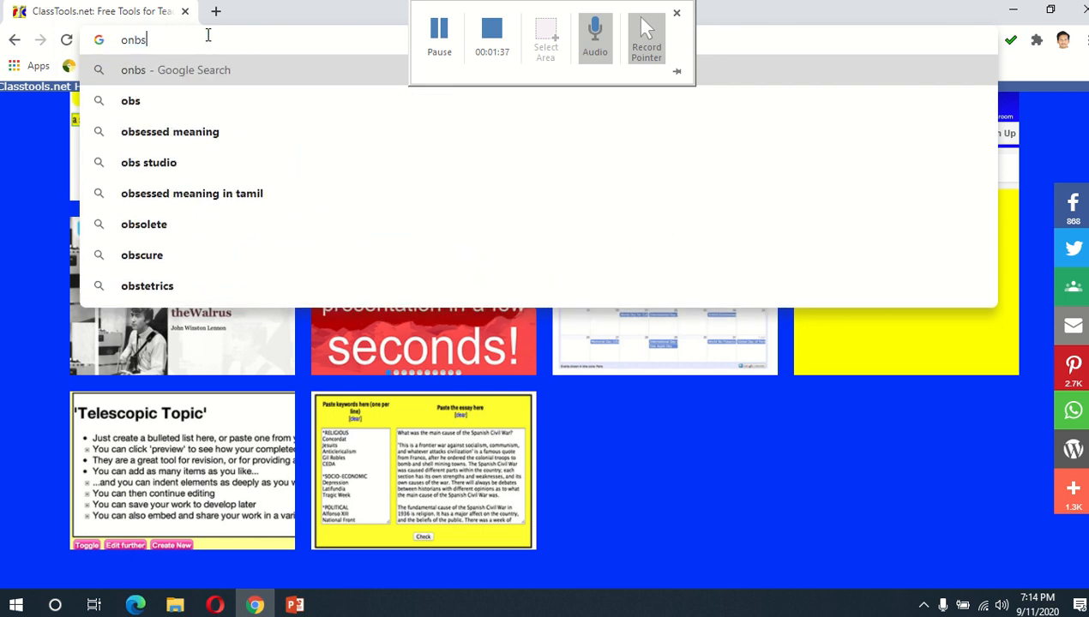
pyautogui.press('BackSpace')
pyautogui.press('BackSpace')
pyautogui.press('BackSpace')
pyautogui.press('BackSpace')
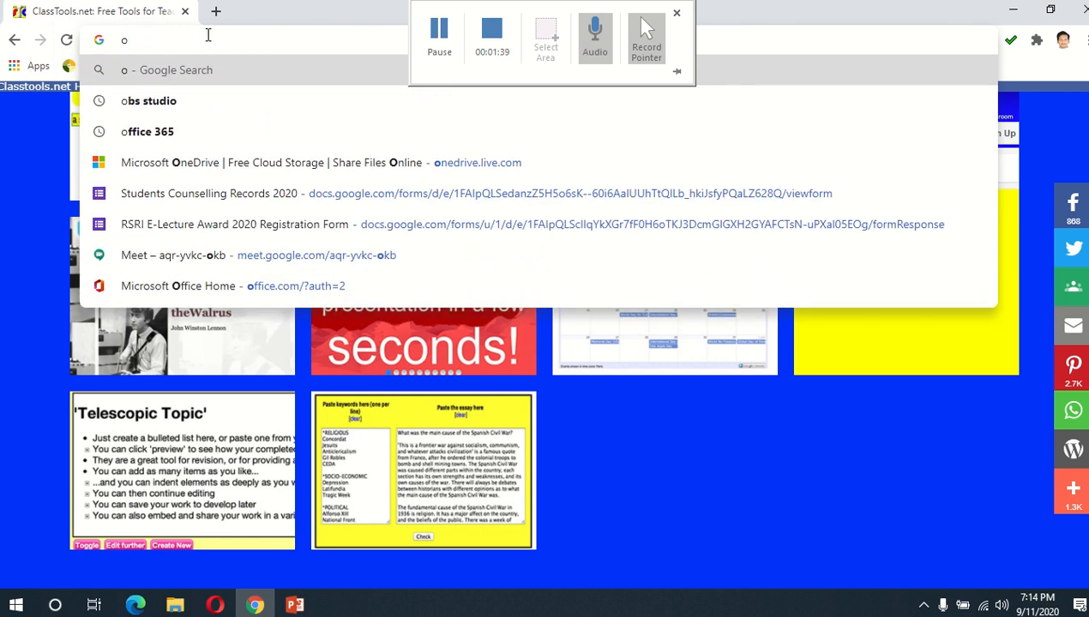
pyautogui.write('bs studio')
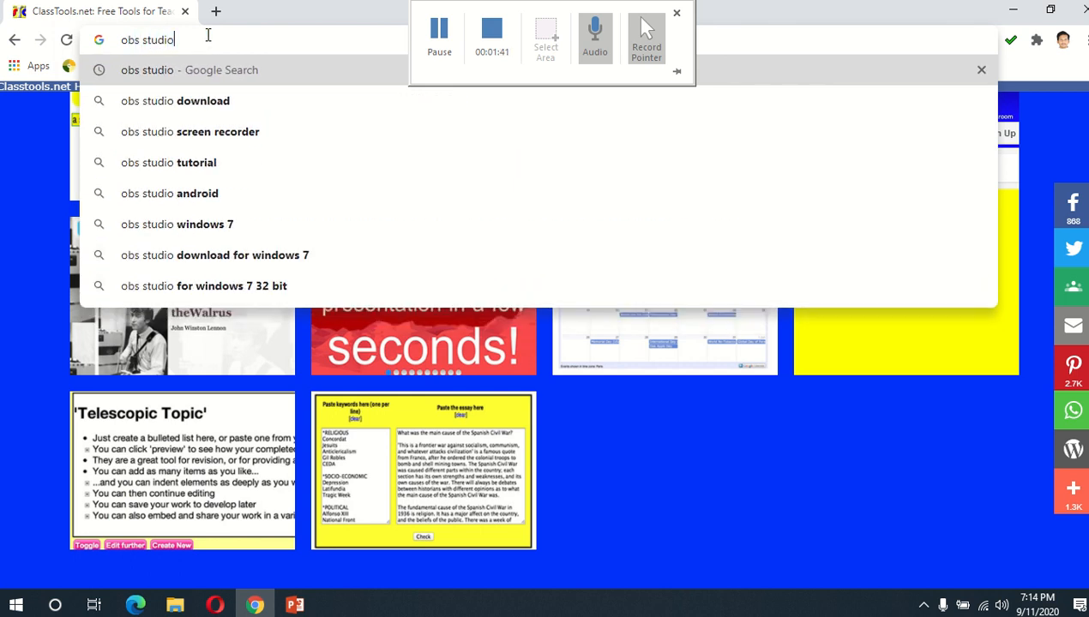
pyautogui.press('Return')
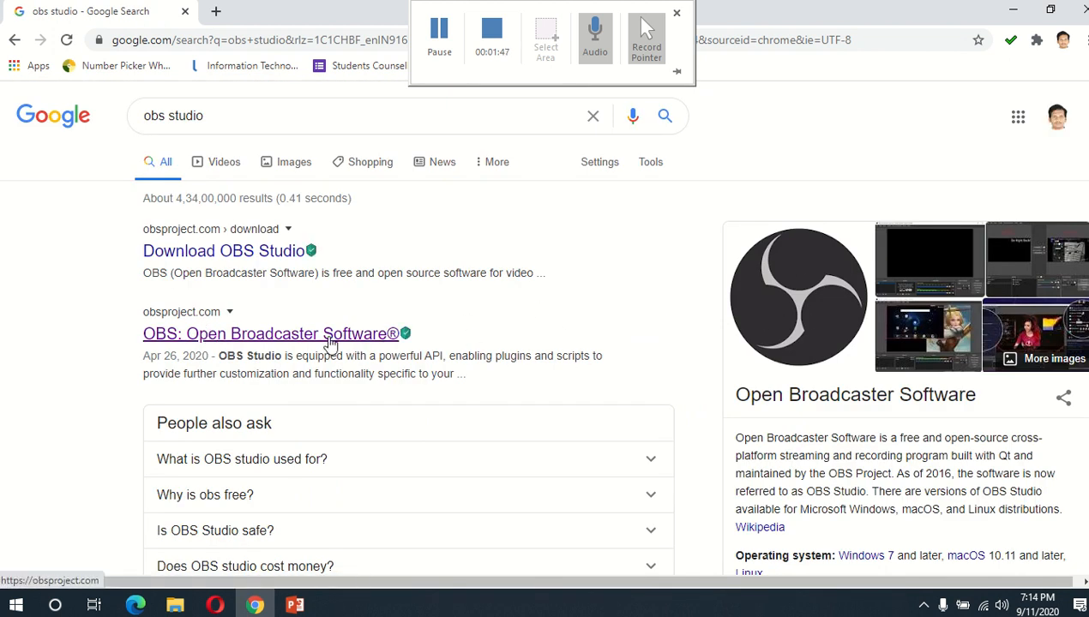
pyautogui.click(331, 343)
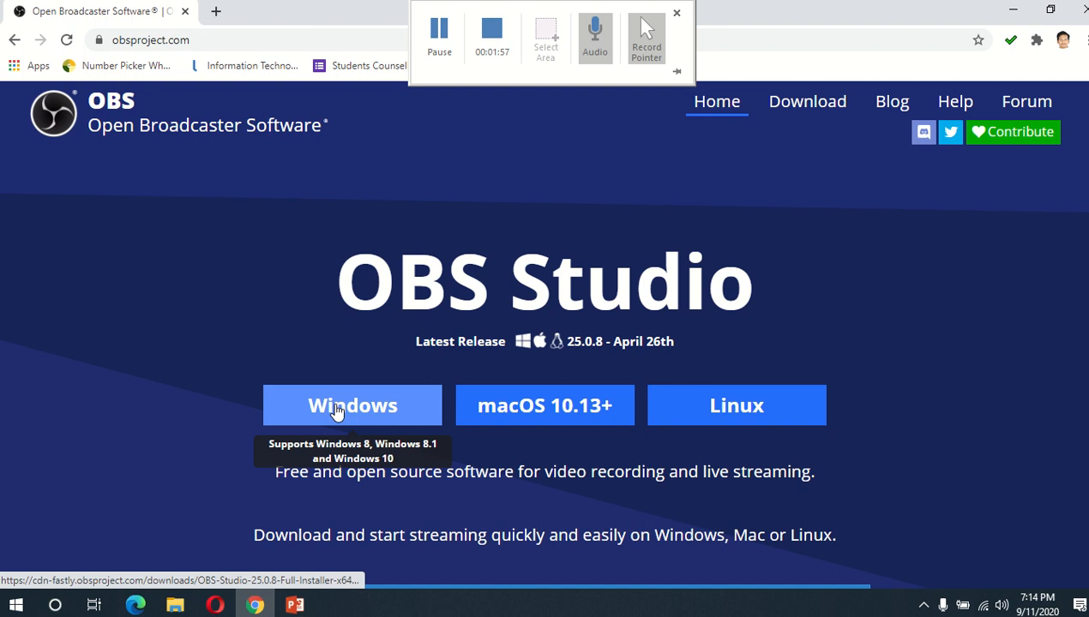
pyautogui.click(1078, 11)
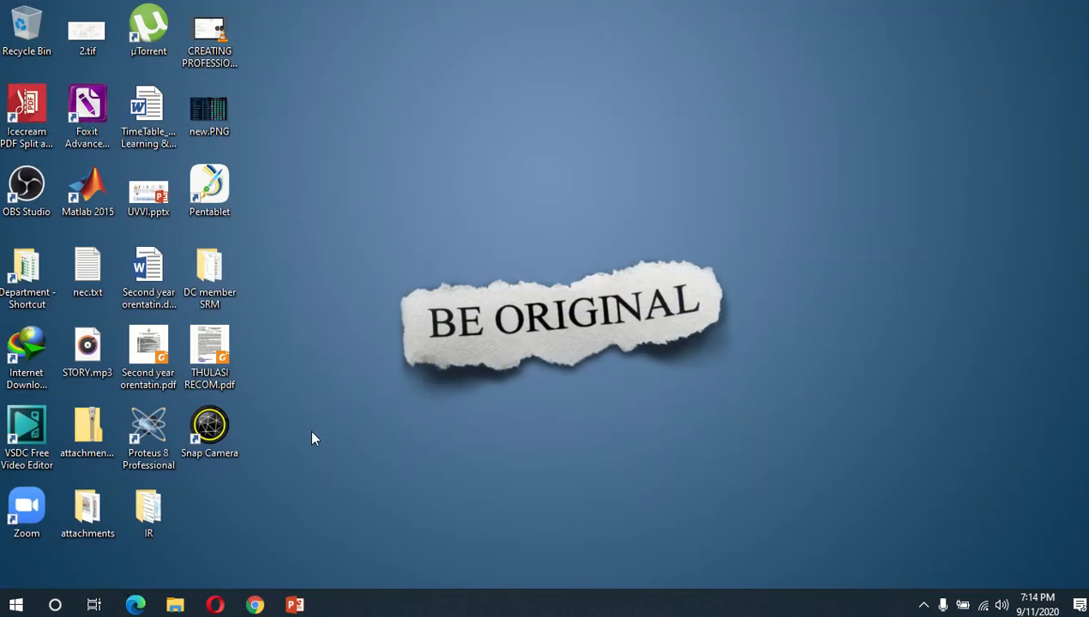
# Step: Launch OBS Studio and remove all existing sources from the Main Plane scene, including the display capture, webcam, text and images
pyautogui.doubleClick(34, 196)
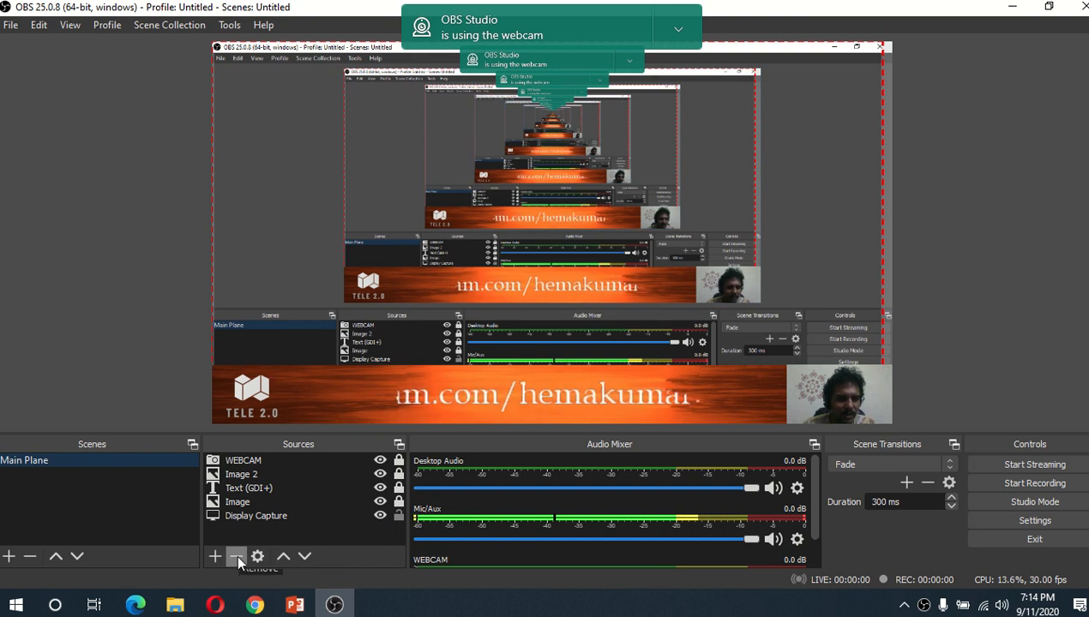
pyautogui.click(264, 521)
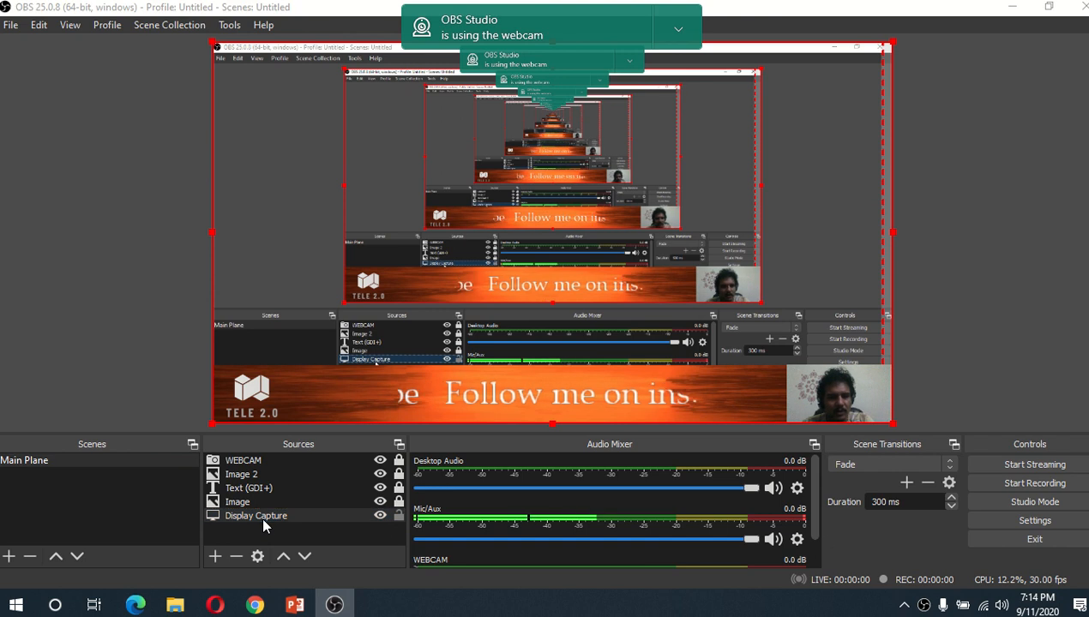
pyautogui.press('Delete')
pyautogui.click(607, 321)
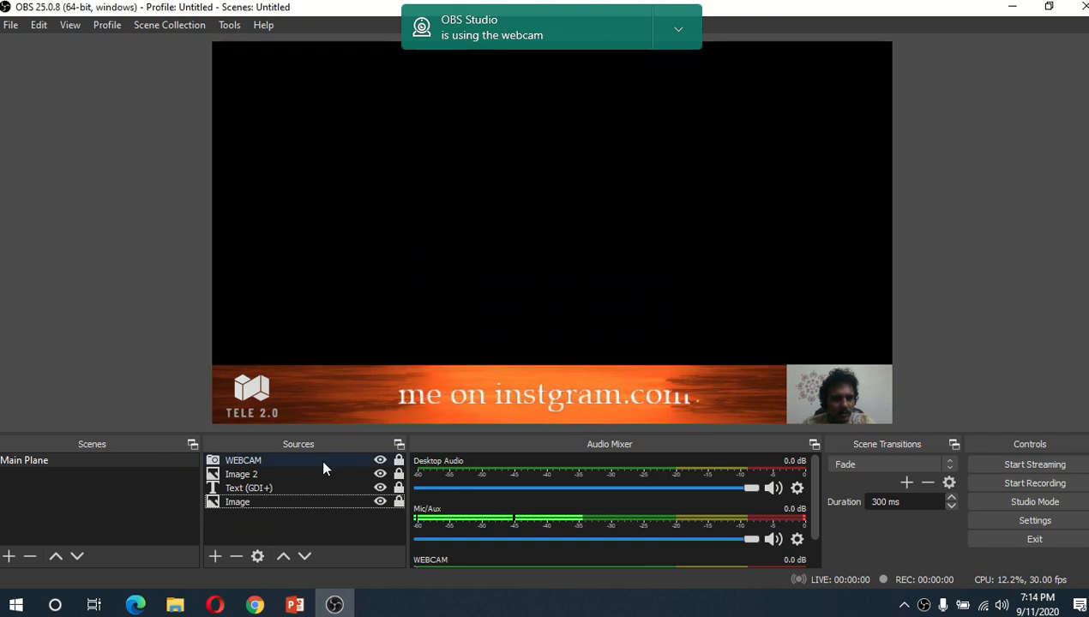
pyautogui.click(299, 488)
pyautogui.hotkey('ctrl', 'a')
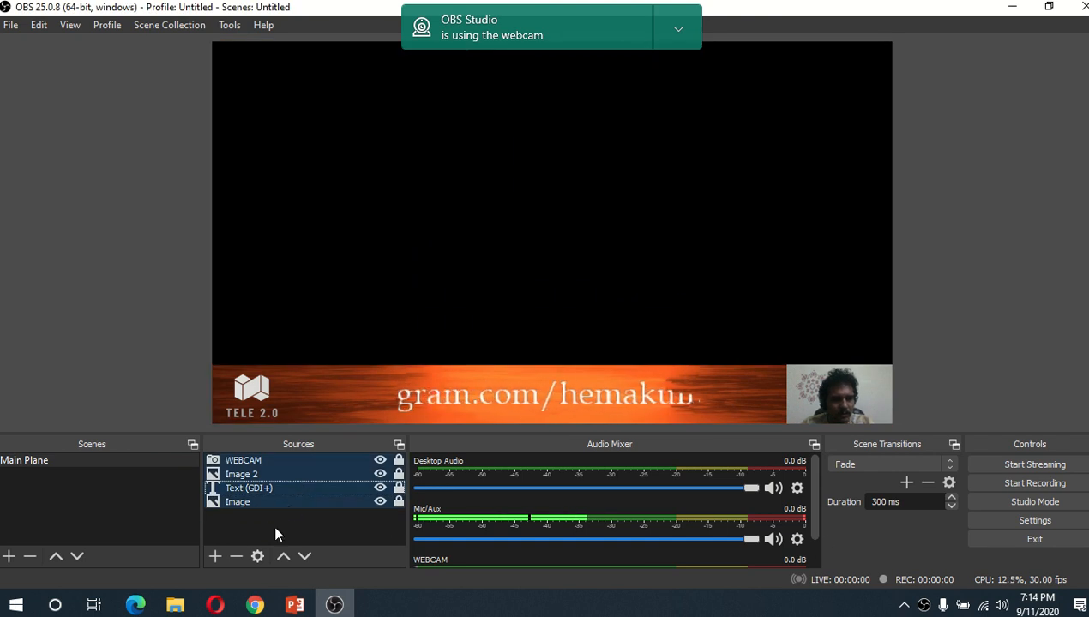
pyautogui.click(236, 556)
pyautogui.click(578, 315)
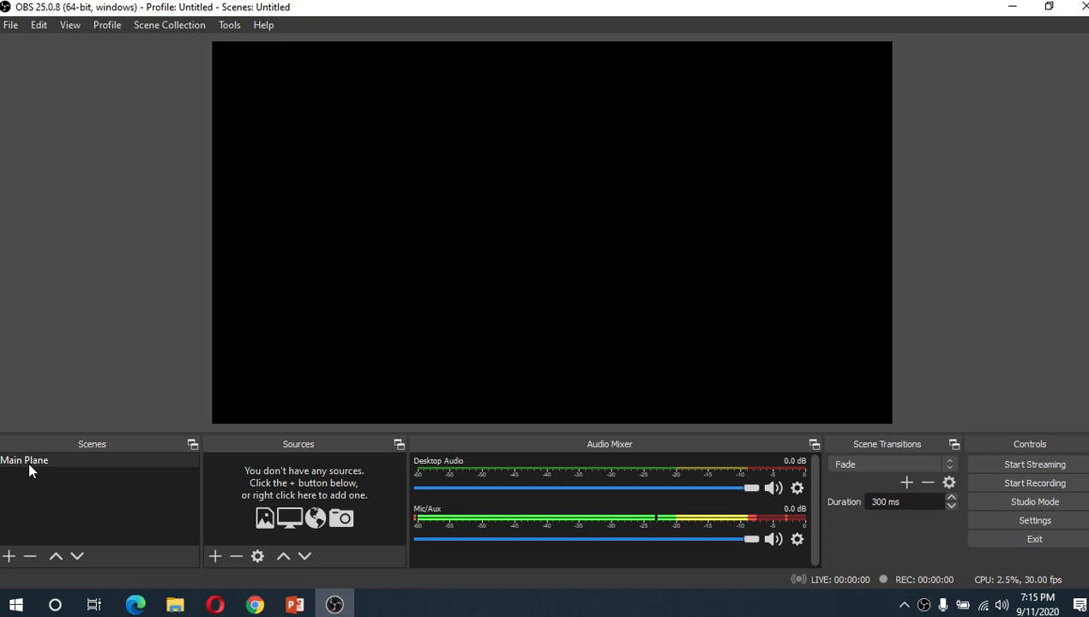
# Step: Add a new Video Capture Device source to the Main Plane scene under its default name
pyautogui.click(215, 556)
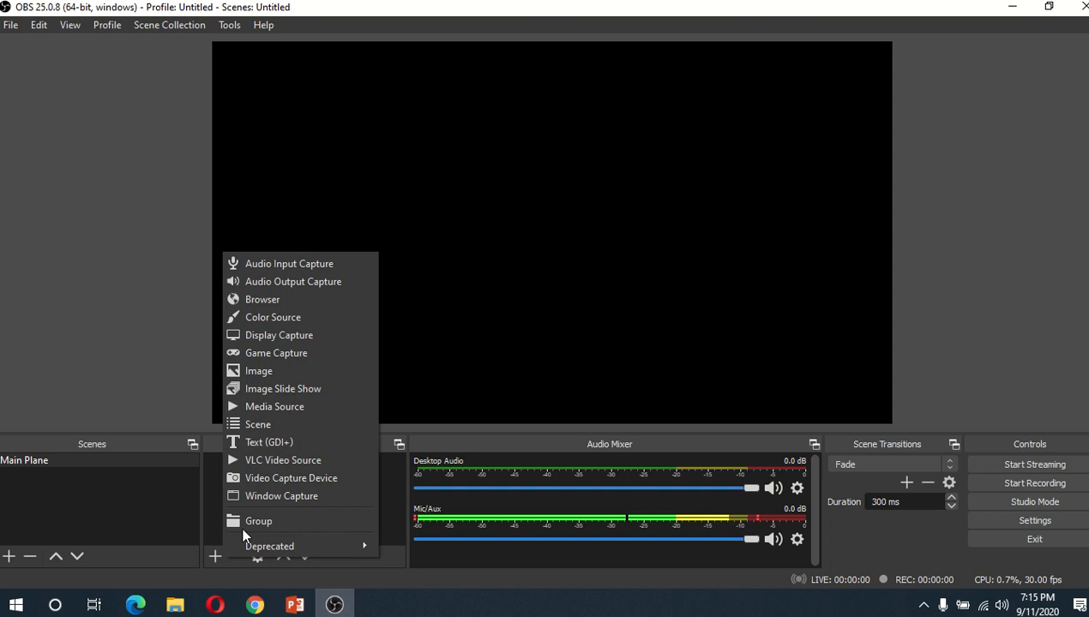
pyautogui.click(310, 481)
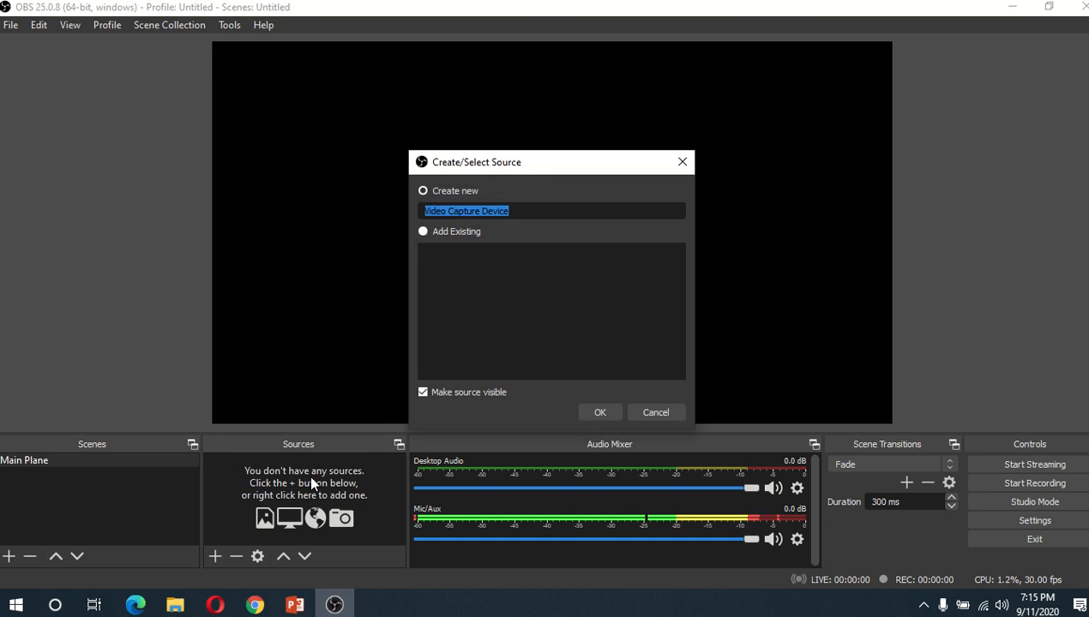
pyautogui.click(591, 409)
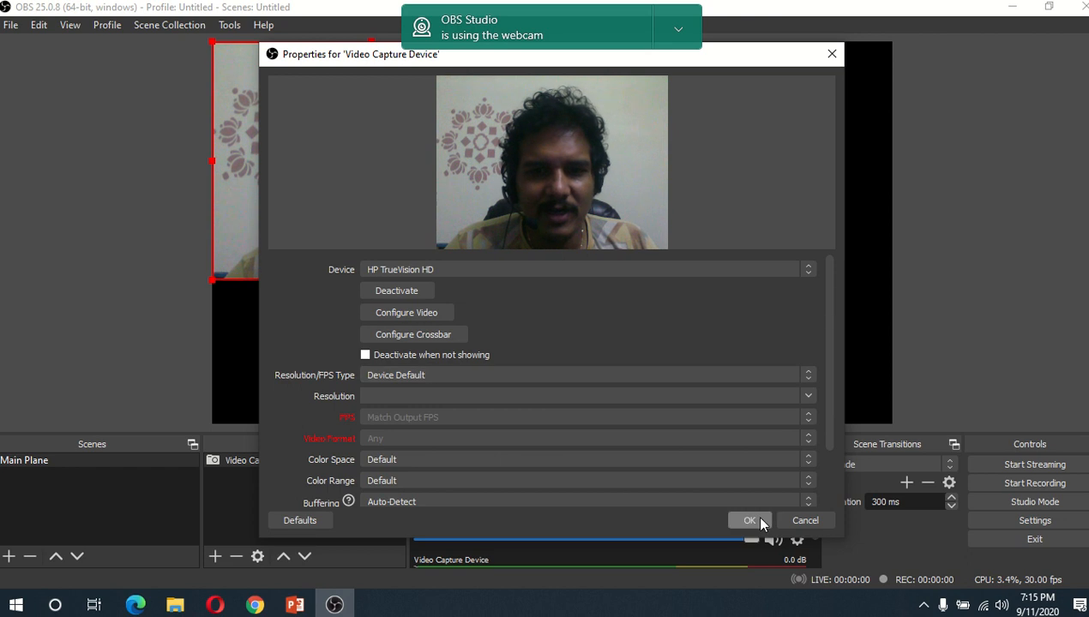
# Step: Set the webcam source's resolution type to Custom with a resolution of 1280x720 and accept the properties
pyautogui.click(440, 375)
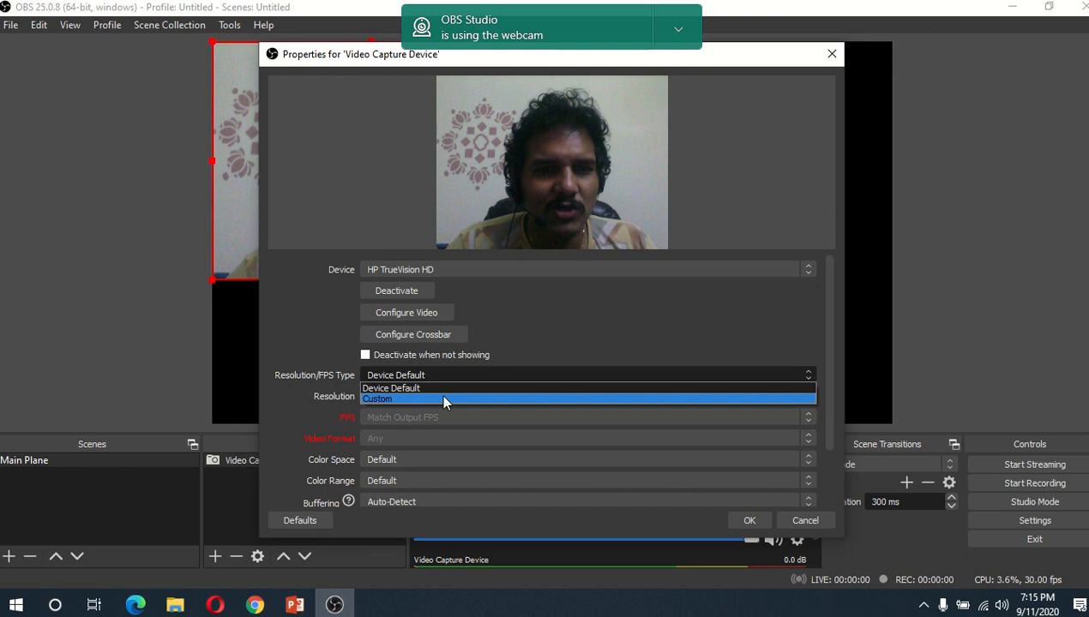
pyautogui.click(443, 399)
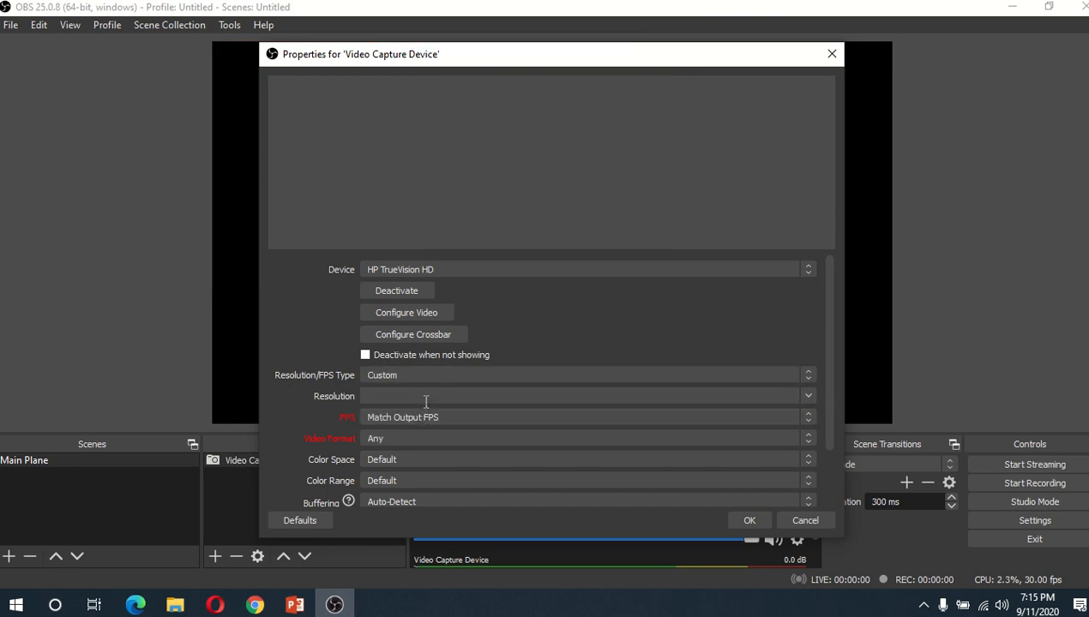
pyautogui.click(804, 396)
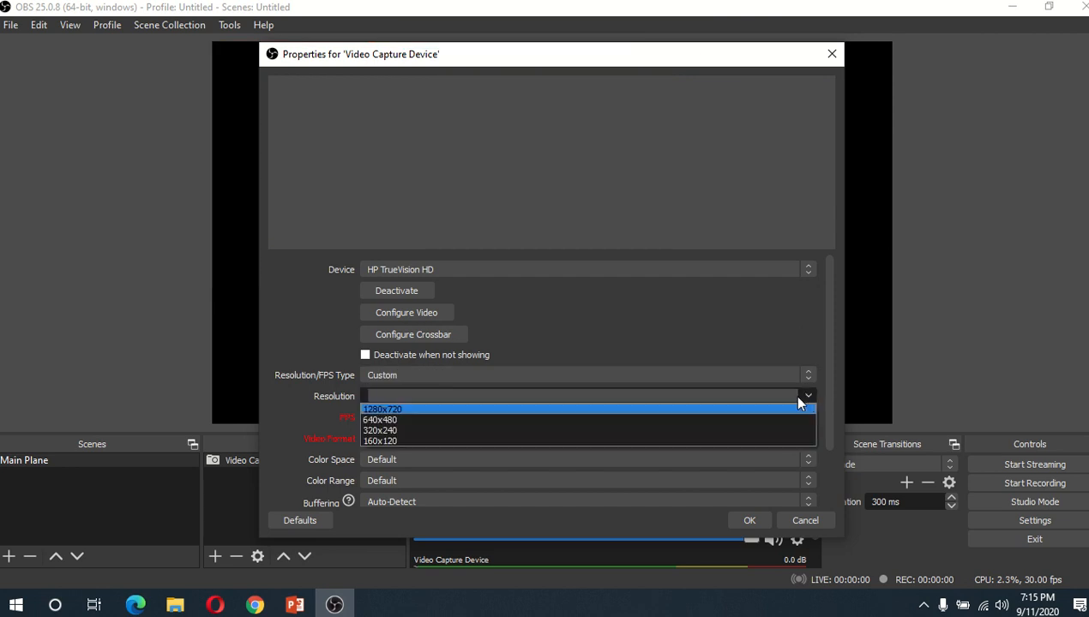
pyautogui.click(468, 410)
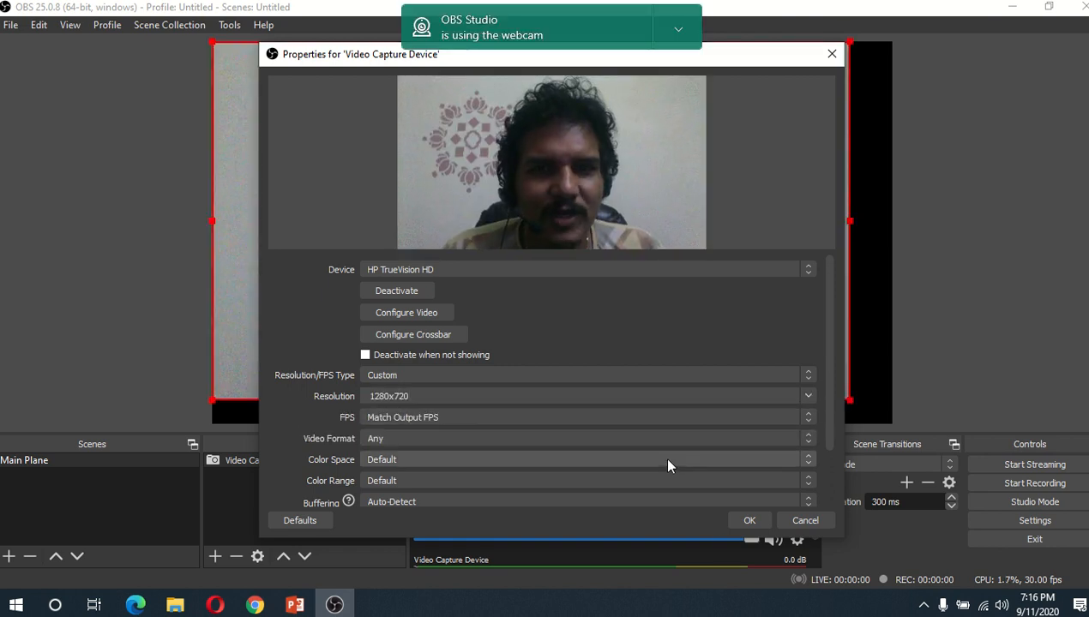
pyautogui.click(742, 523)
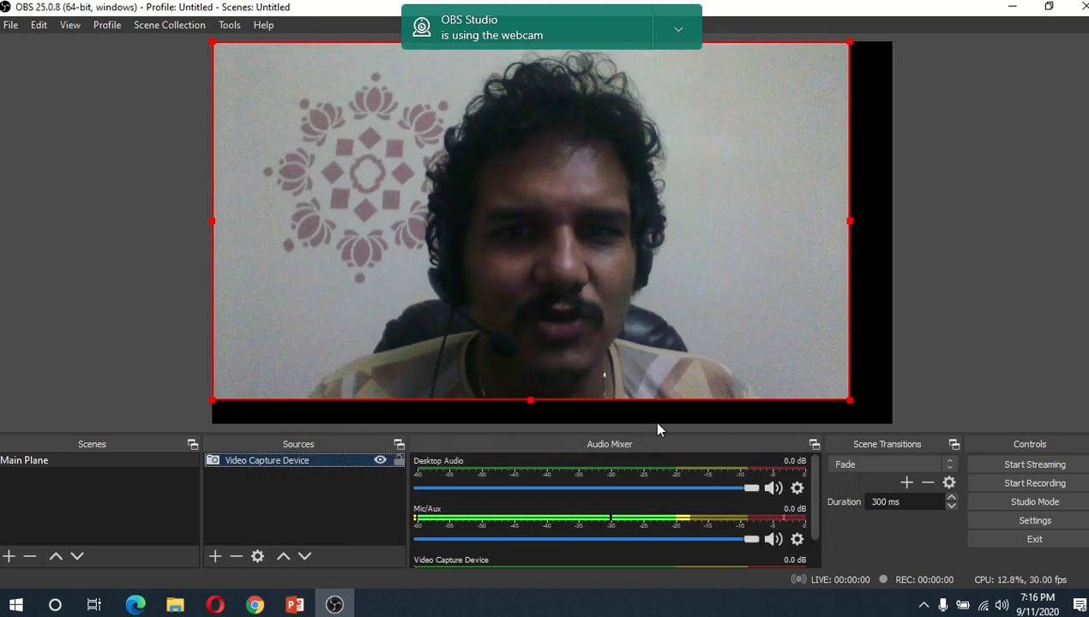
# Step: Shrink the webcam picture to a small thumbnail and place it in the lower-right corner of the preview canvas
pyautogui.moveTo(855, 402)
pyautogui.mouseDown()
pyautogui.moveTo(619, 269)
pyautogui.moveTo(371, 106)
pyautogui.moveTo(418, 163)
pyautogui.moveTo(767, 390)
pyautogui.moveTo(842, 400)
pyautogui.mouseUp()
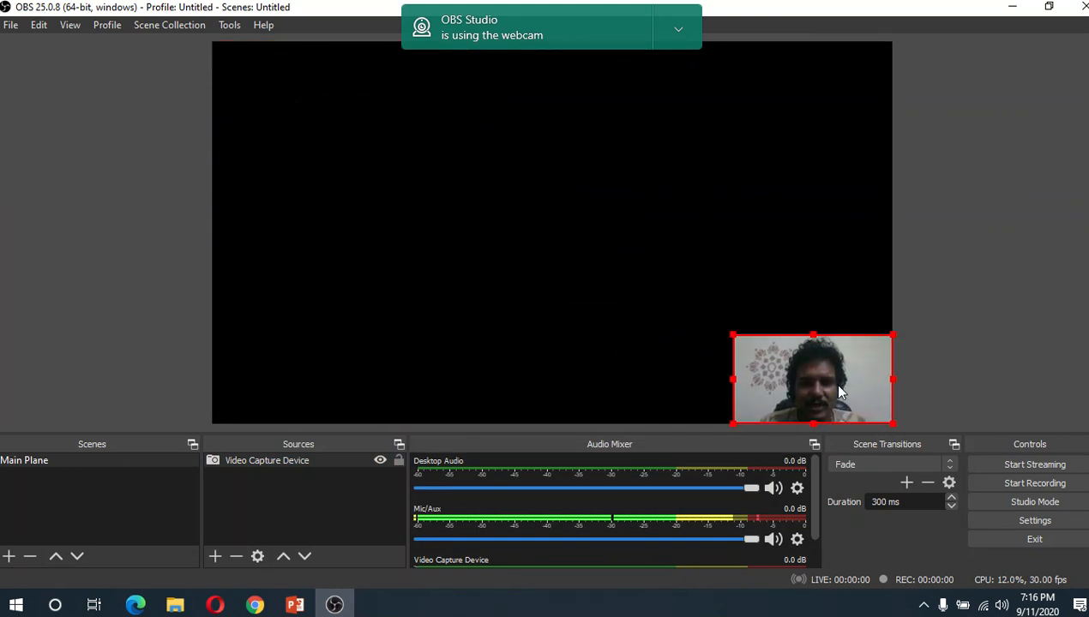
pyautogui.moveTo(733, 338); pyautogui.dragTo(789, 373)
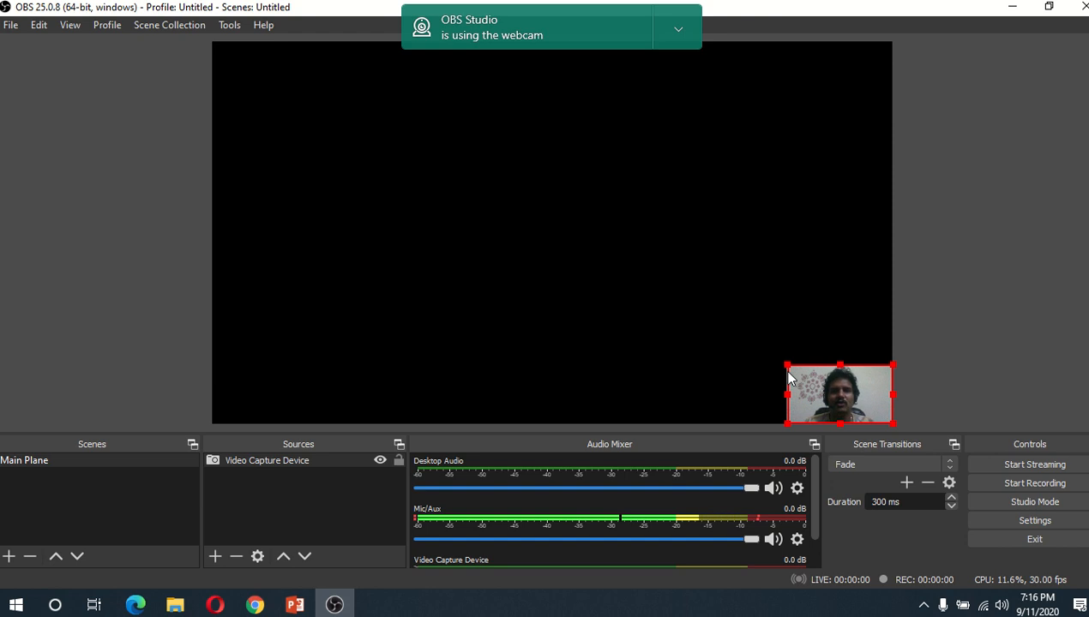
pyautogui.click(853, 327)
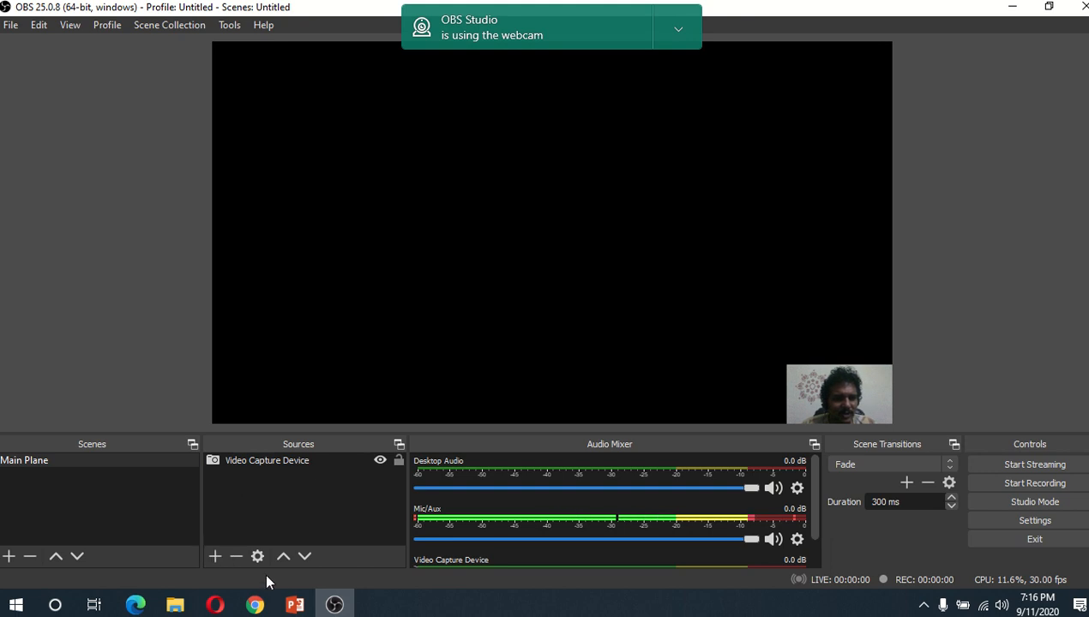
# Step: Add a new Display Capture source for Display 1 that fills the preview canvas
pyautogui.click(216, 557)
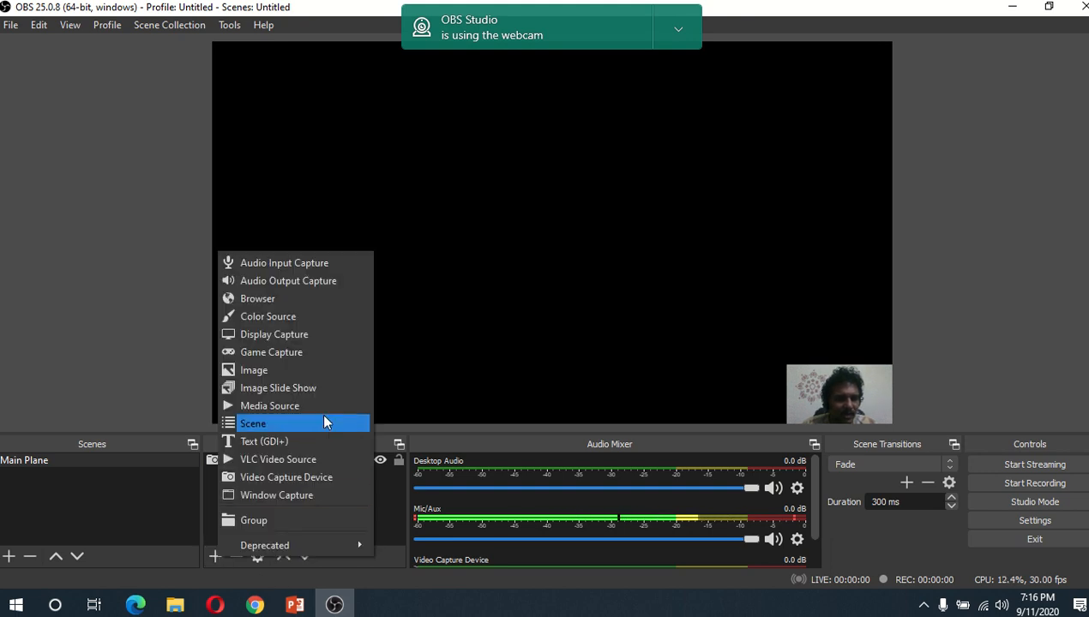
pyautogui.click(331, 335)
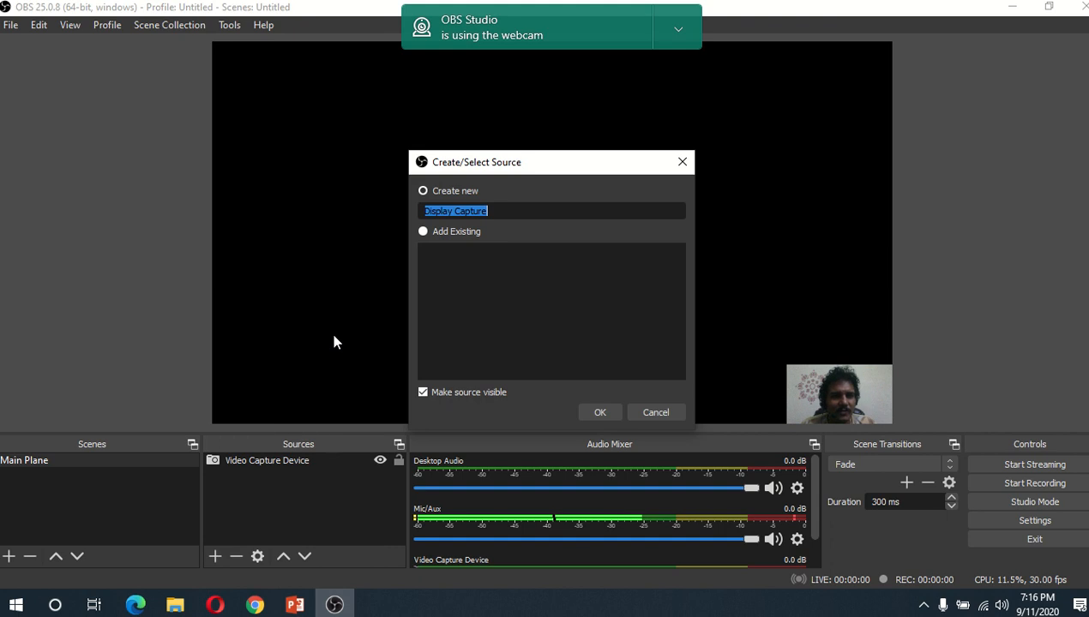
pyautogui.click(598, 413)
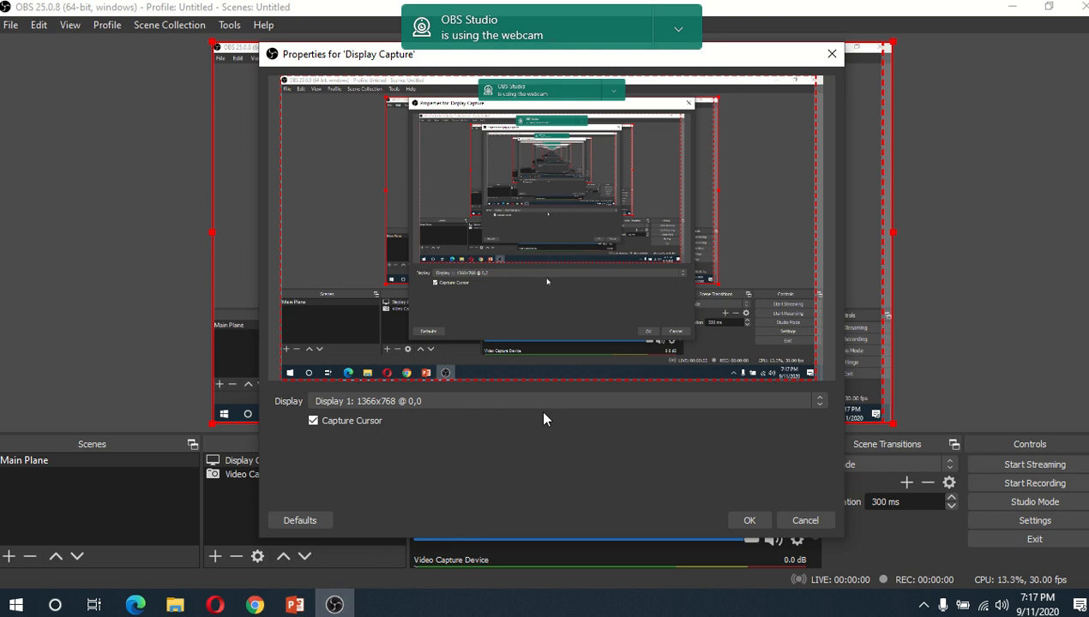
pyautogui.click(750, 520)
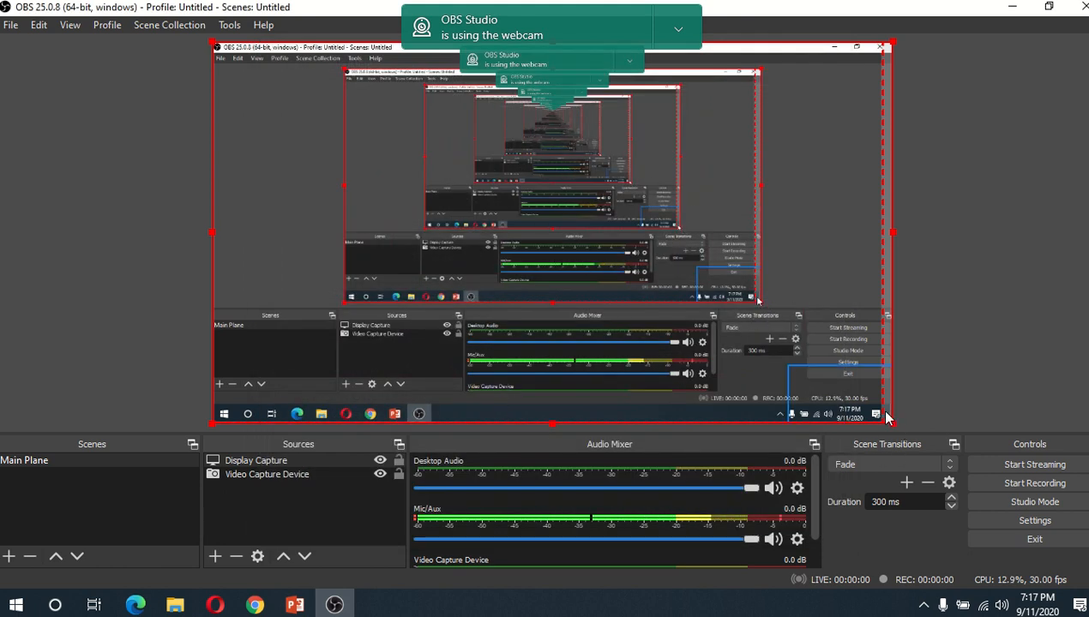
pyautogui.moveTo(893, 429); pyautogui.dragTo(890, 388)
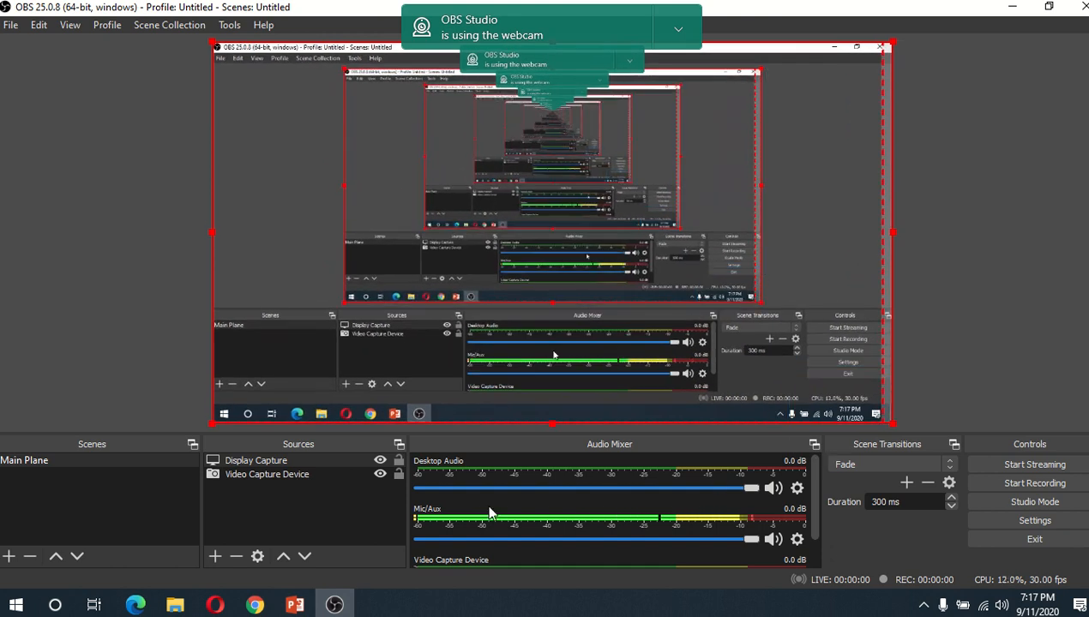
# Step: Move the Video Capture Device source above Display Capture in the source order so the webcam overlays the screen
pyautogui.click(252, 475)
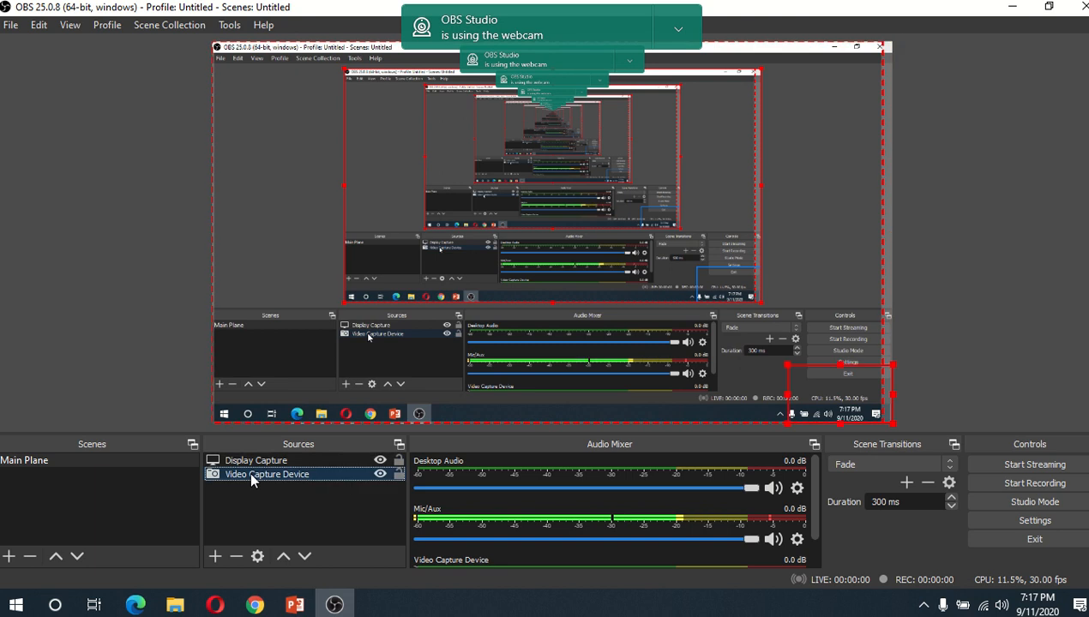
pyautogui.click(285, 555)
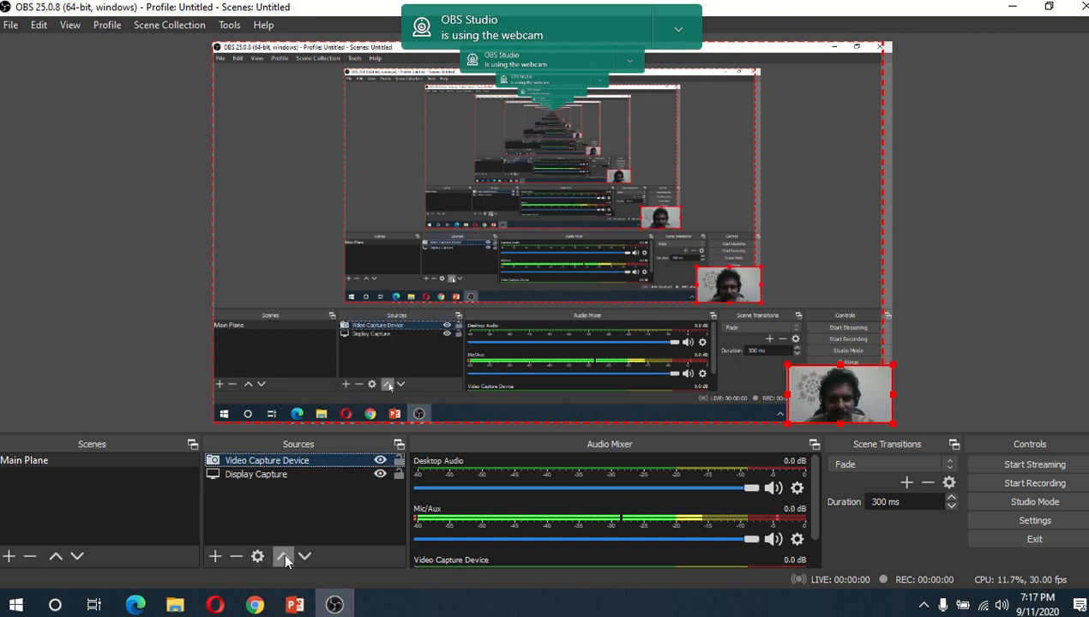
pyautogui.click(971, 408)
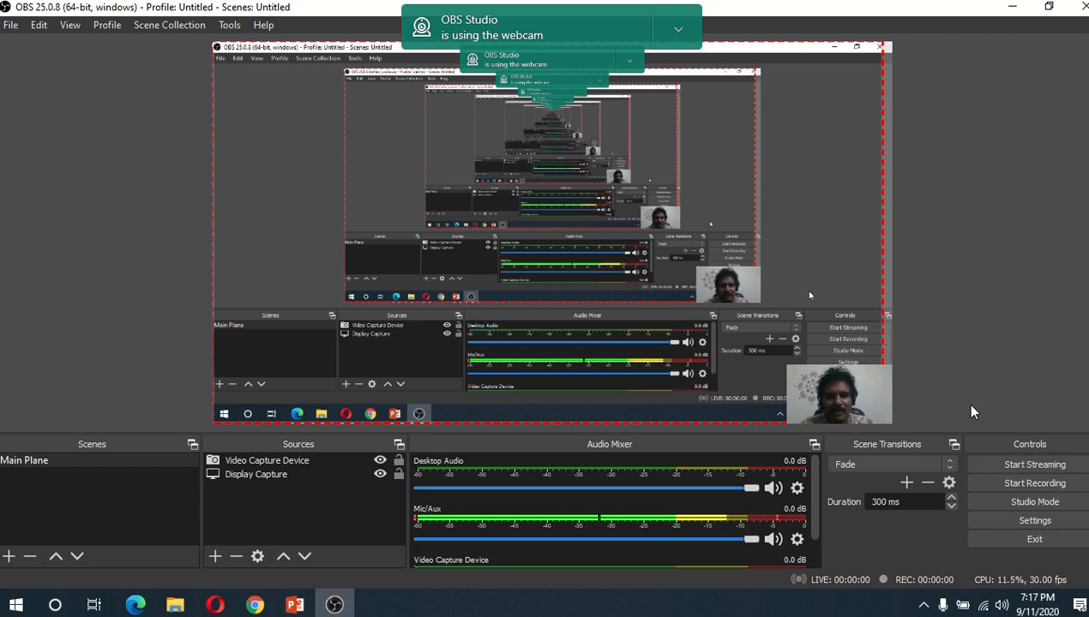
# Step: Minimize OBS Studio, switch to Microsoft Edge and load youtube.com in the current tab
pyautogui.click(1016, 10)
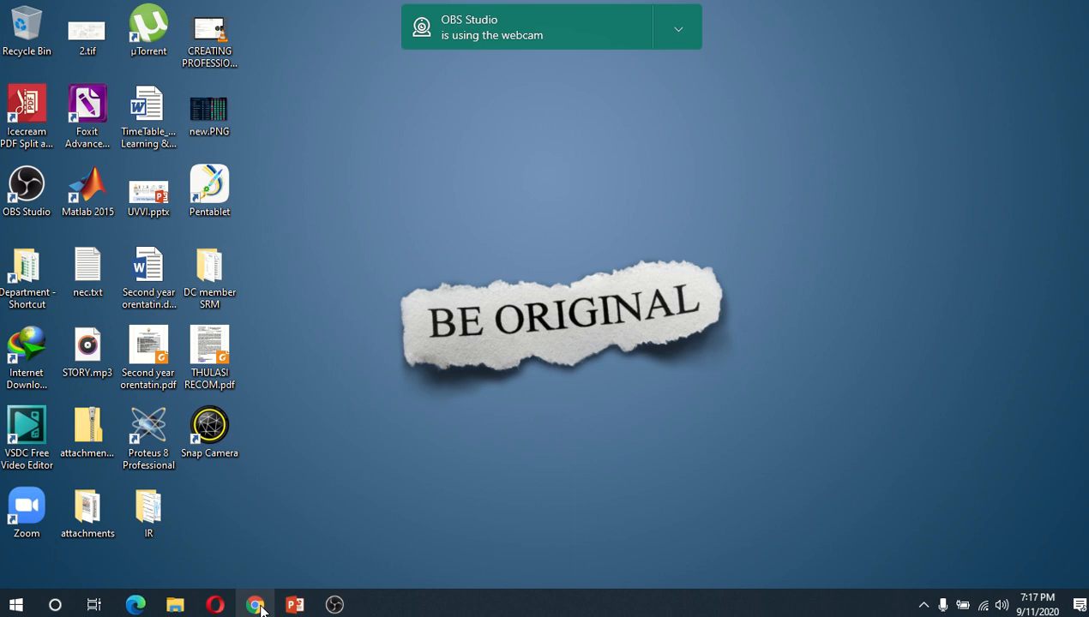
pyautogui.click(136, 605)
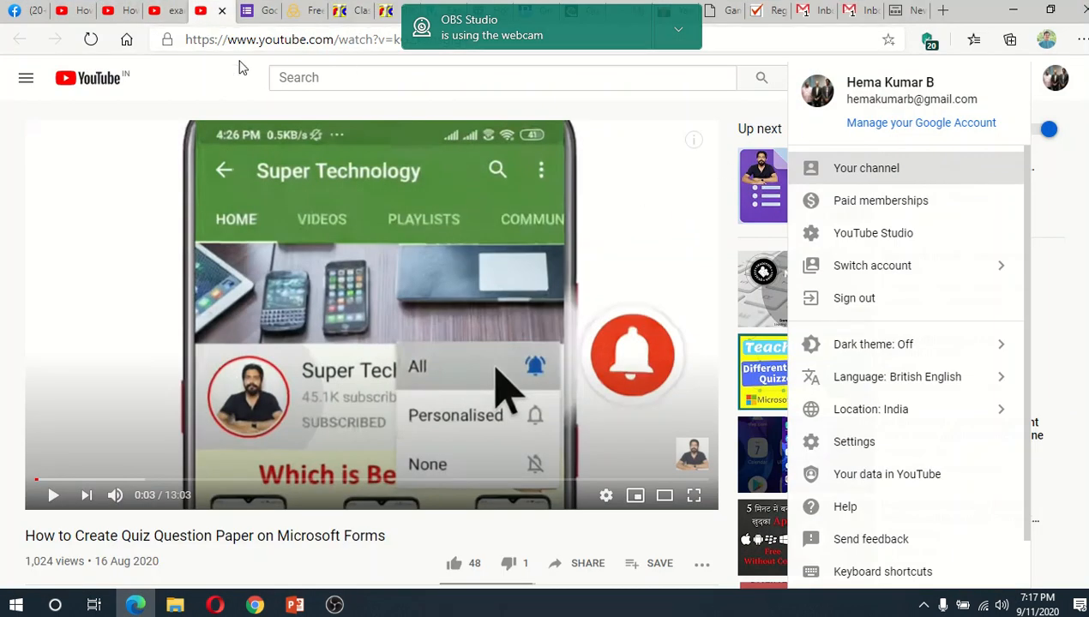
pyautogui.click(316, 43)
pyautogui.hotkey('ctrl', 'a')
pyautogui.write('youtu')
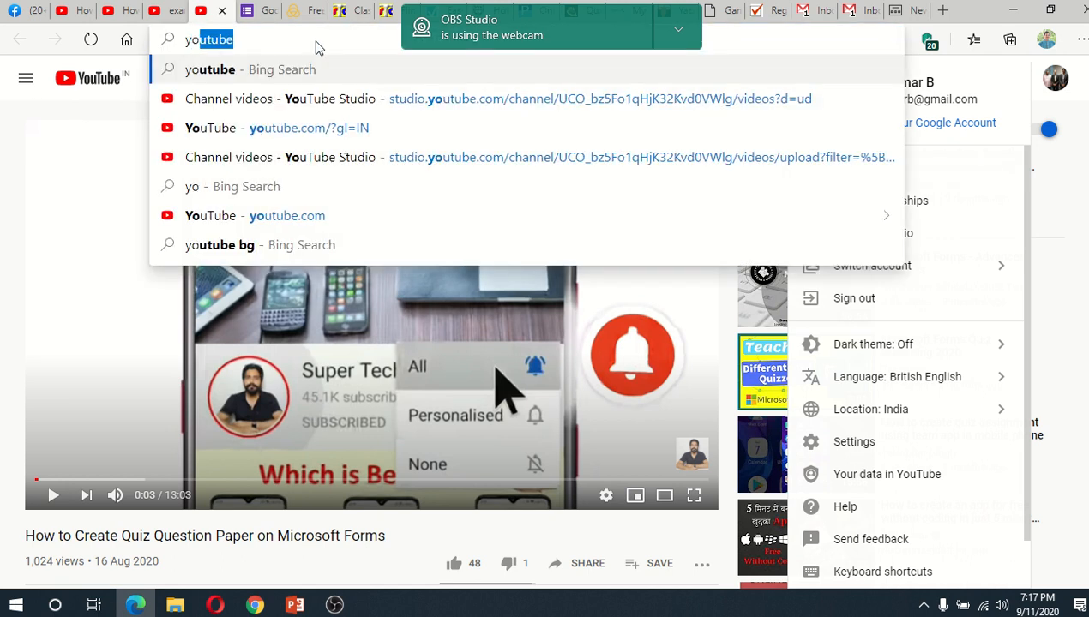
pyautogui.write('be.com')
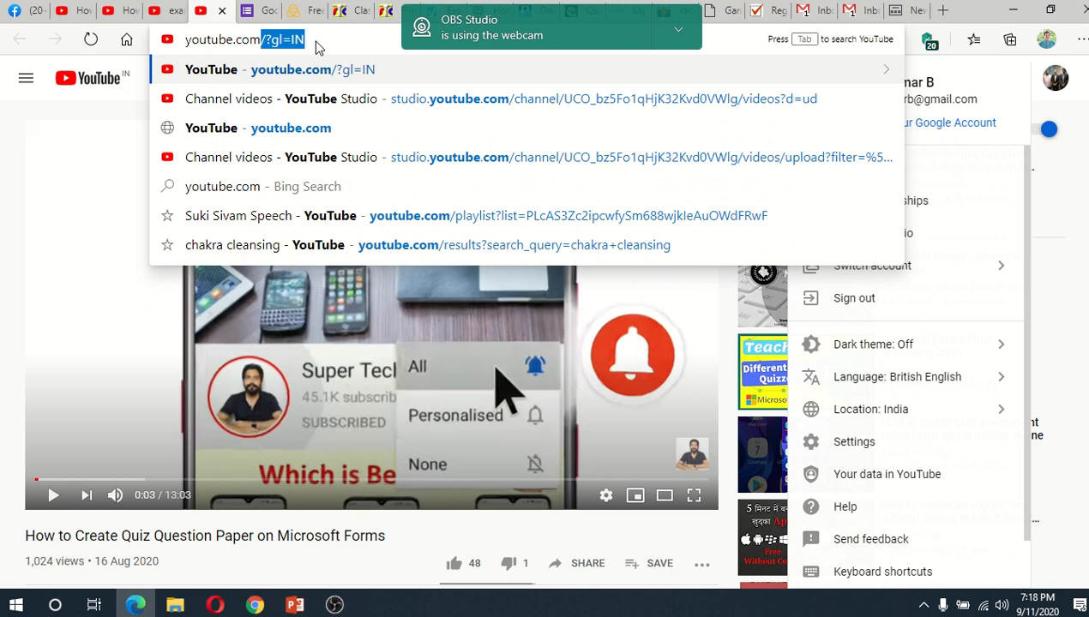
pyautogui.press('Return')
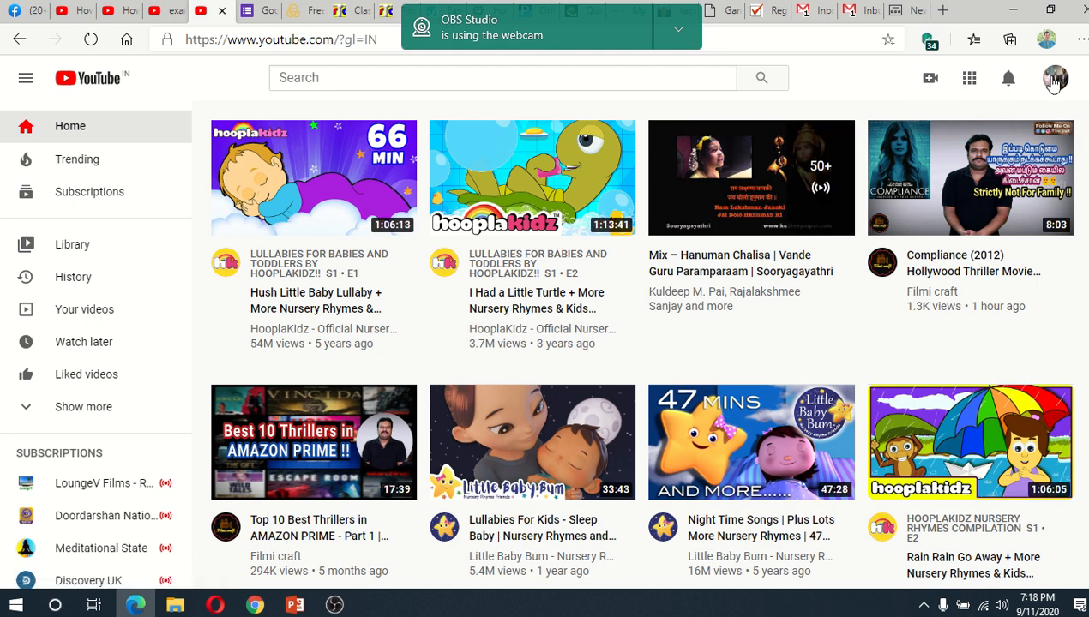
# Step: Go live from the YouTube account and open the Stream setup for streaming software in YouTube Studio
pyautogui.click(930, 85)
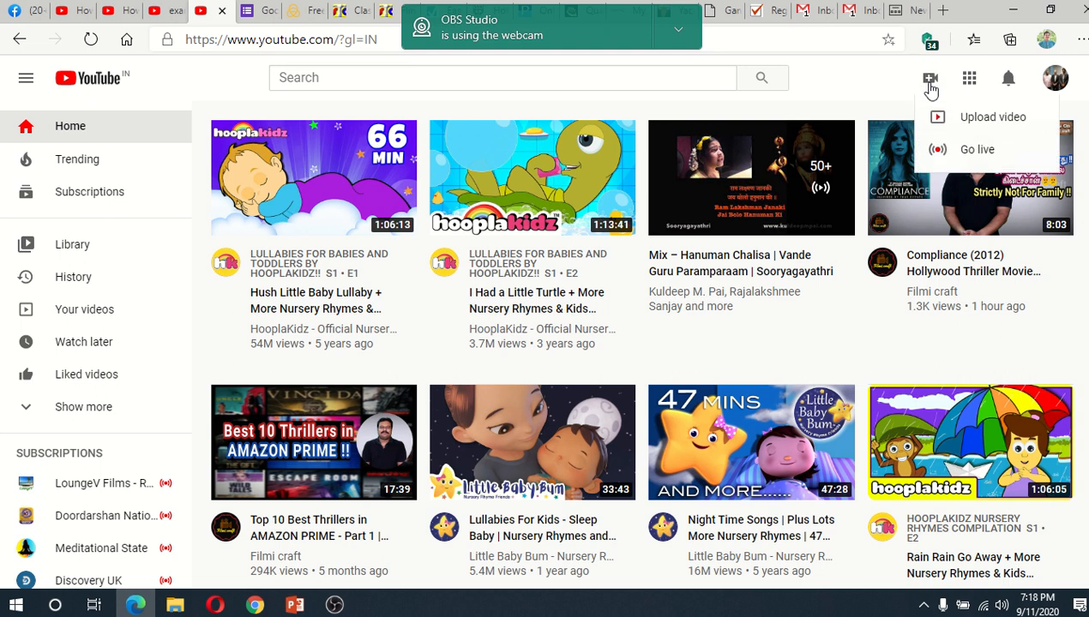
pyautogui.click(978, 150)
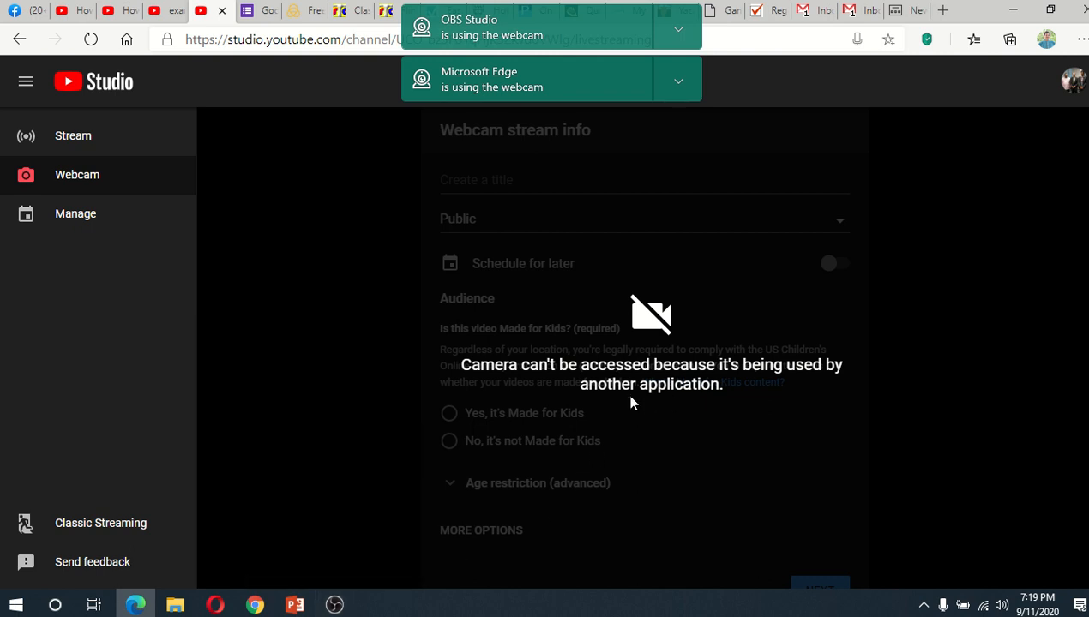
pyautogui.click(97, 149)
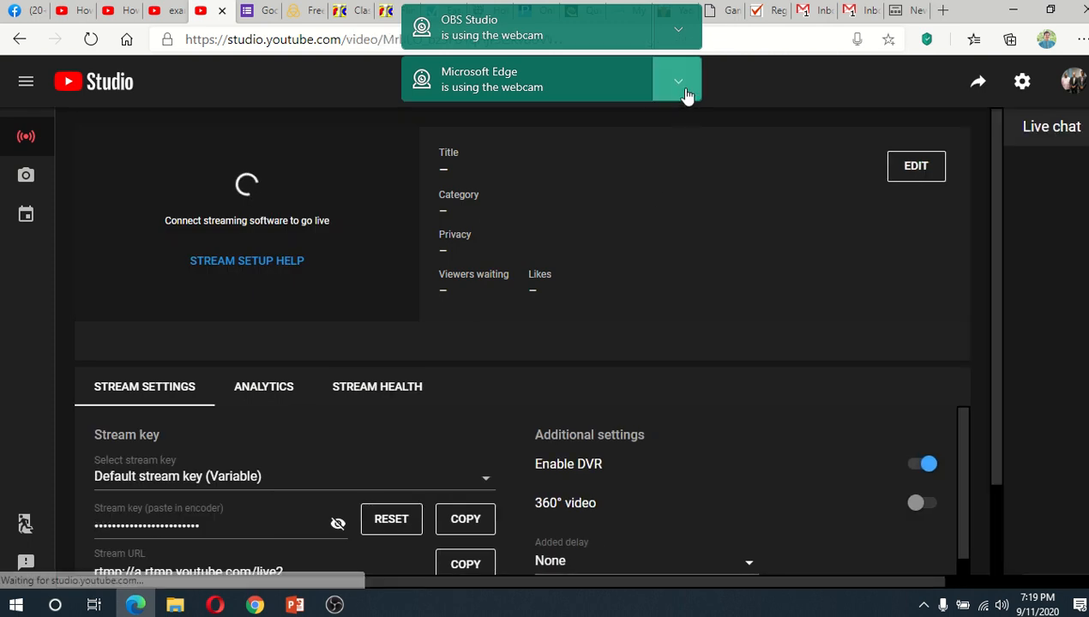
# Step: Hide the webcam usage notifications for Microsoft Edge and OBS Studio
pyautogui.click(678, 80)
pyautogui.click(700, 115)
pyautogui.click(666, 39)
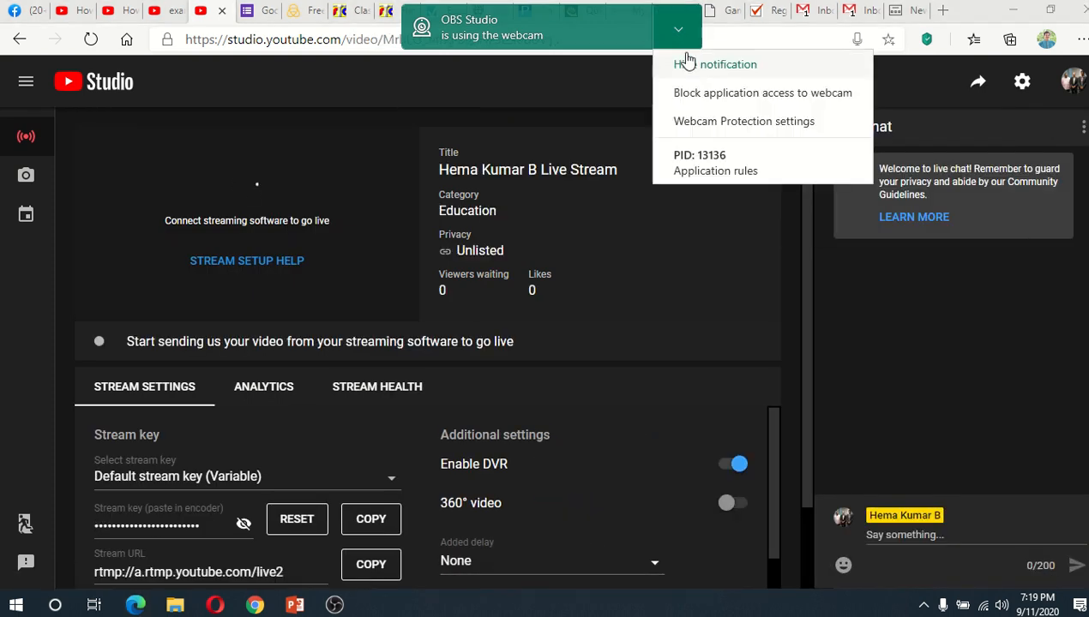
pyautogui.click(686, 63)
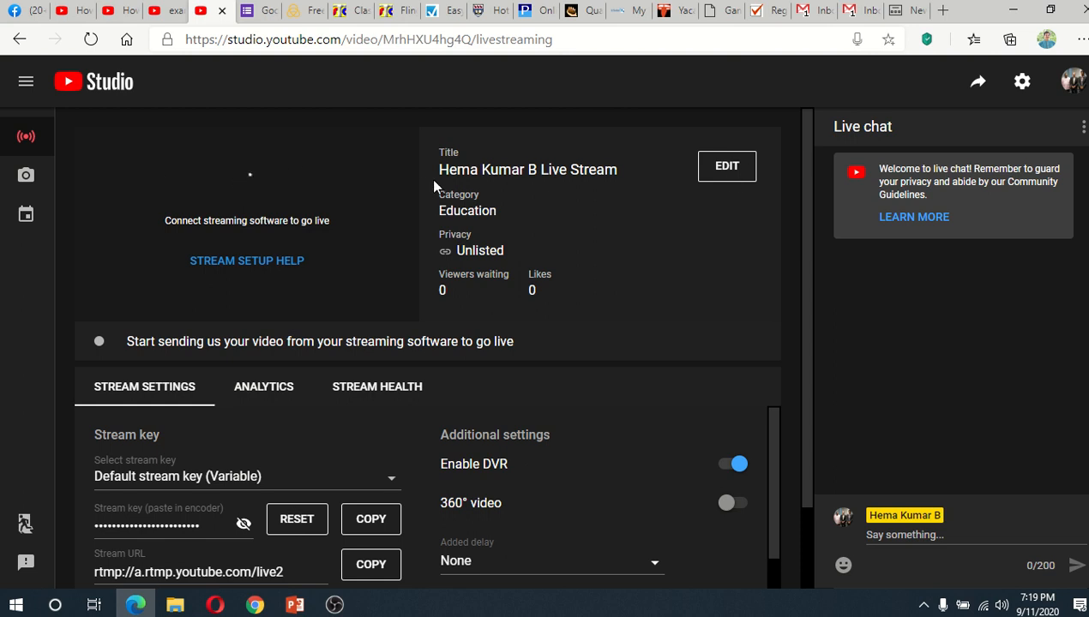
# Step: Briefly reveal the default stream key in YouTube's stream settings, hide it again and copy it
pyautogui.scroll(-1, 703, 360)
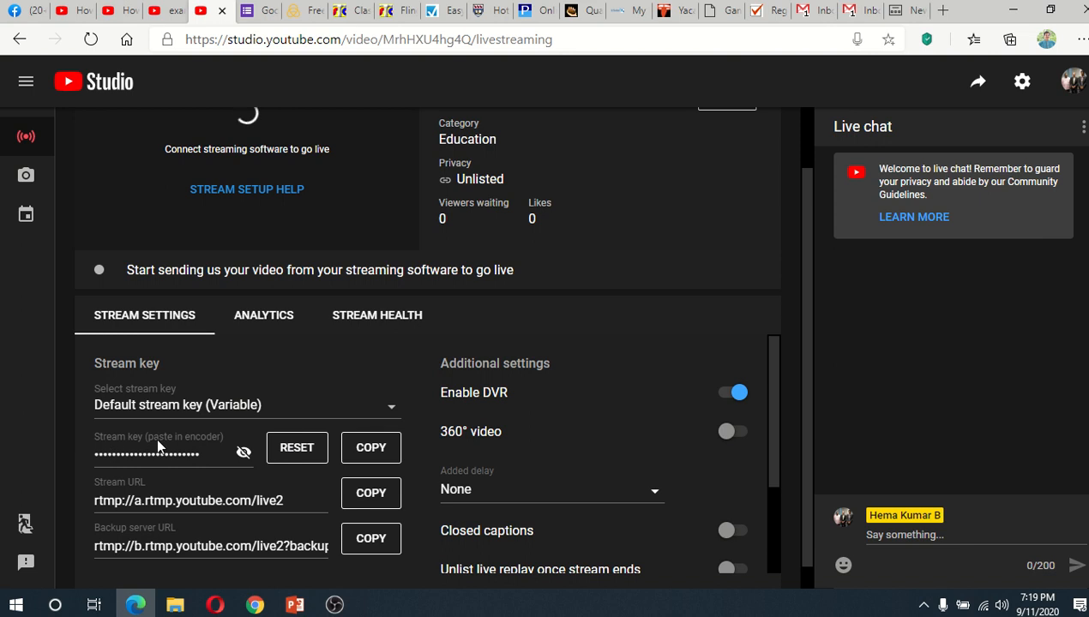
pyautogui.click(244, 453)
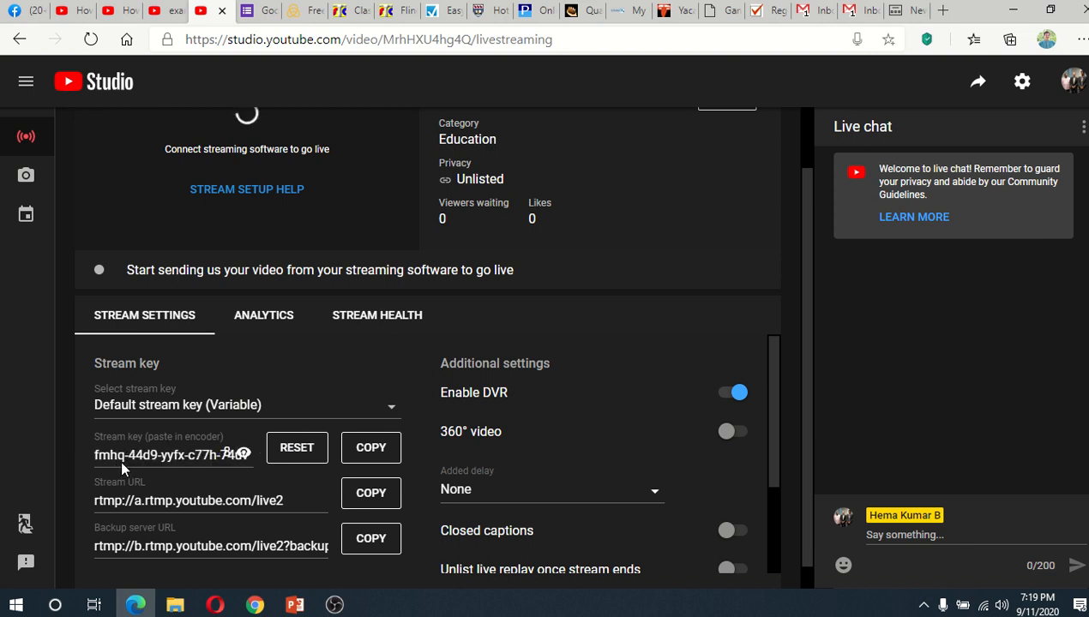
pyautogui.click(245, 452)
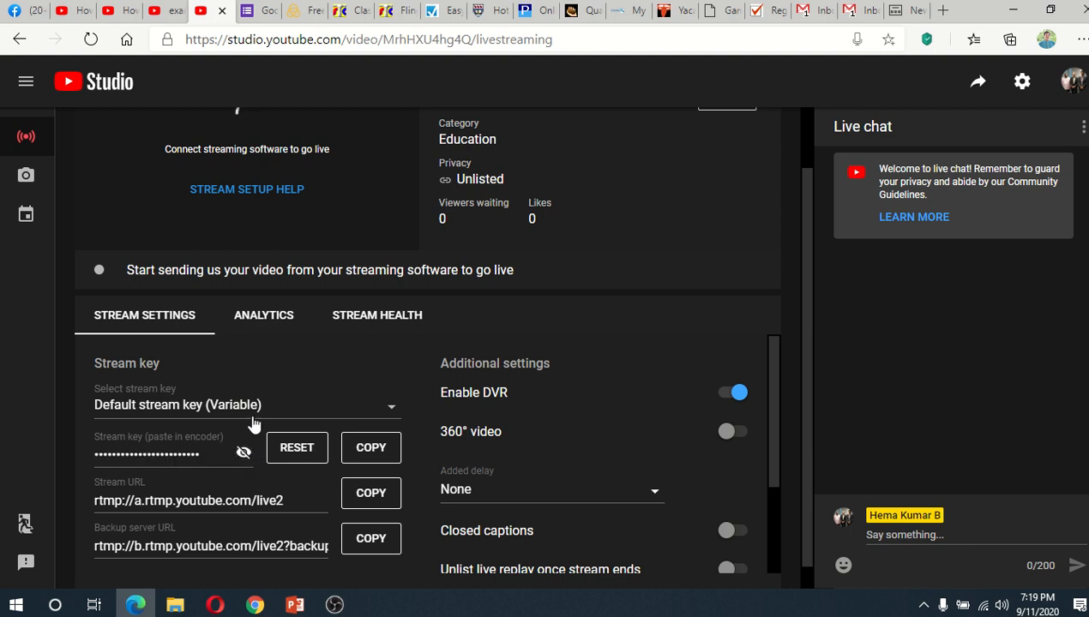
pyautogui.click(369, 453)
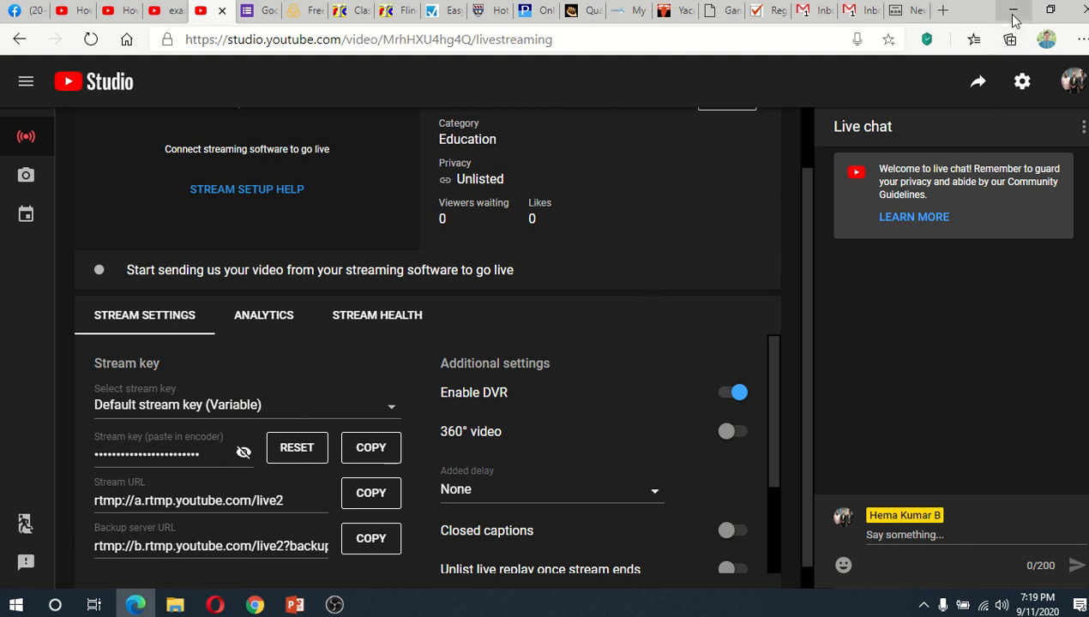
# Step: Minimize the browser, switch to OBS Studio and open its Stream settings
pyautogui.scroll(2, 681, 220)
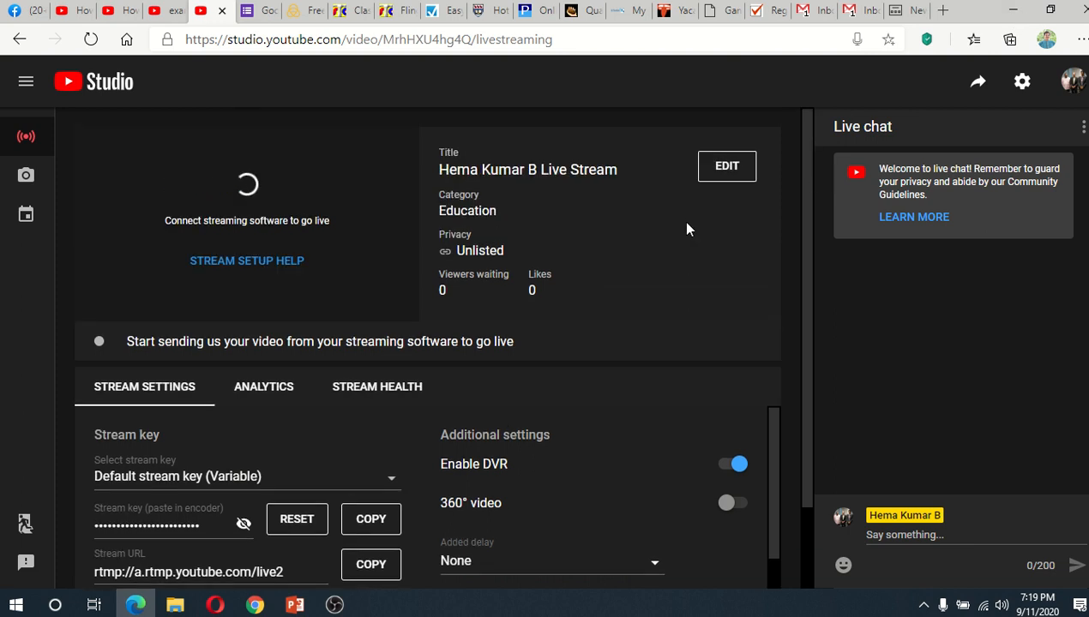
pyautogui.click(1012, 9)
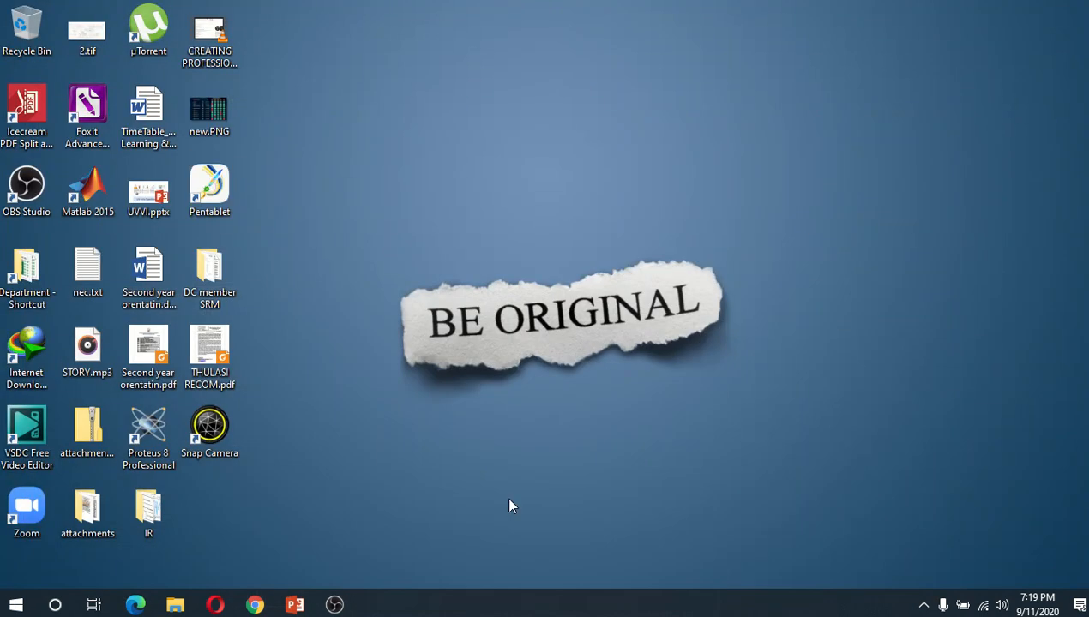
pyautogui.click(334, 606)
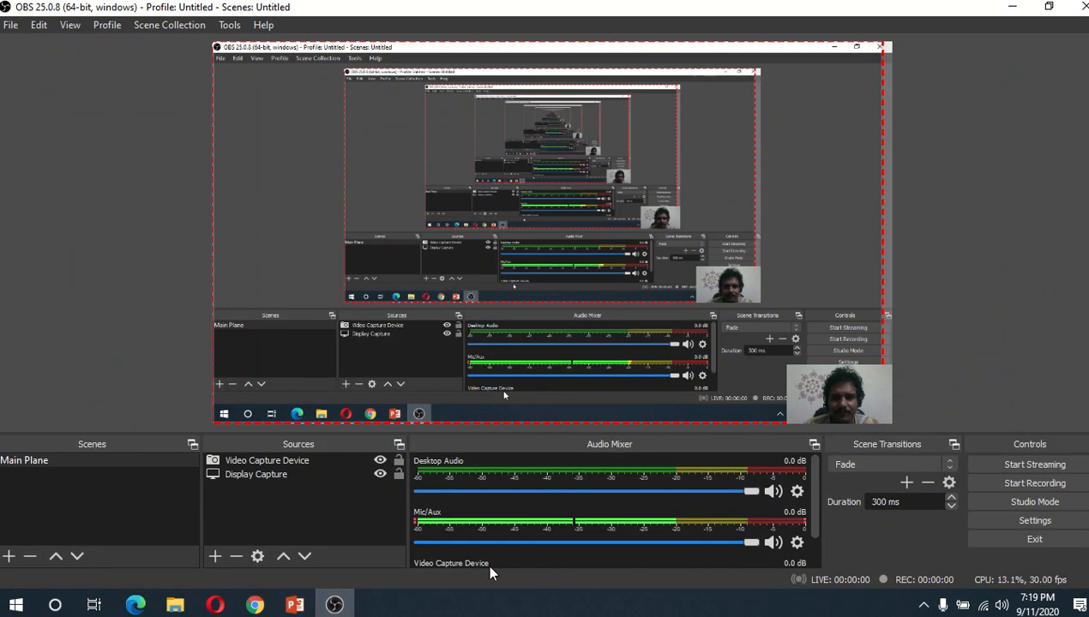
pyautogui.click(1049, 522)
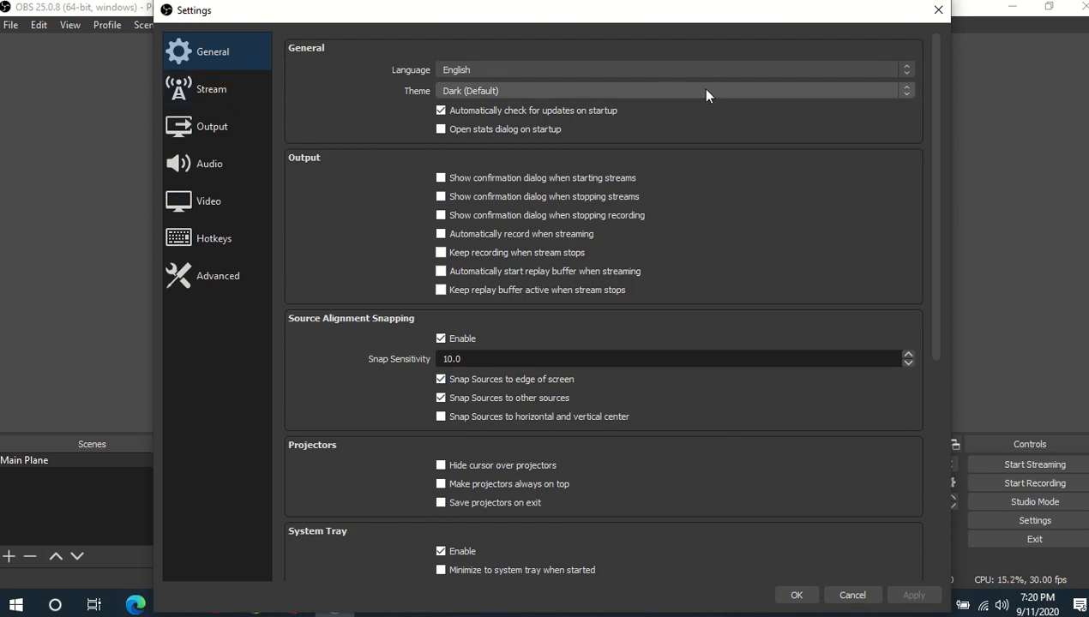
pyautogui.click(204, 96)
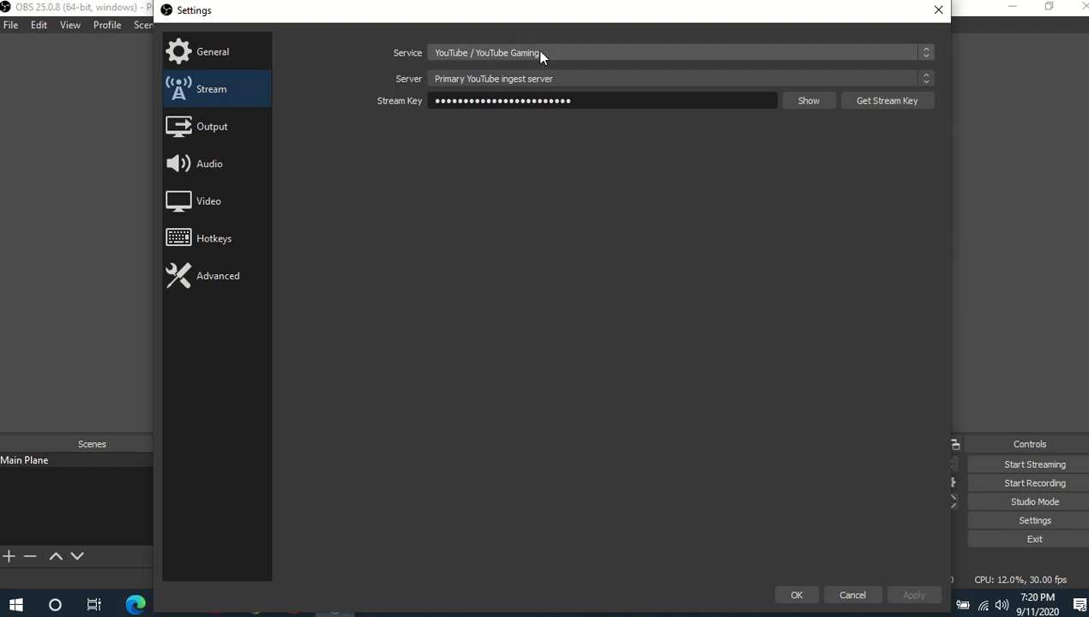
# Step: Try Twitch as the streaming service and set it back to YouTube / YouTube Gaming
pyautogui.click(514, 54)
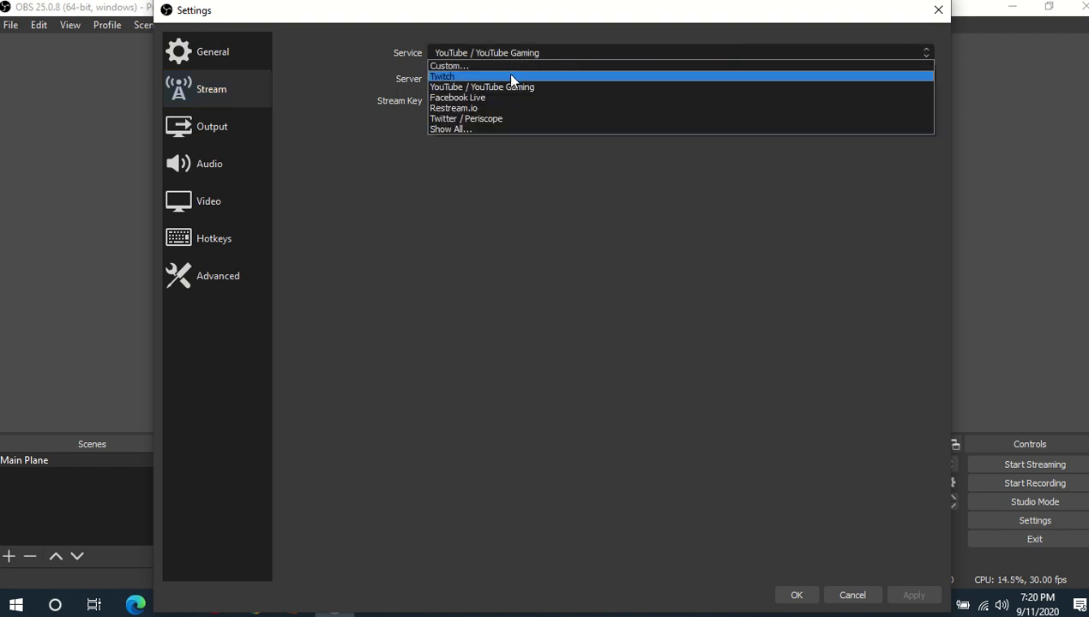
pyautogui.click(506, 76)
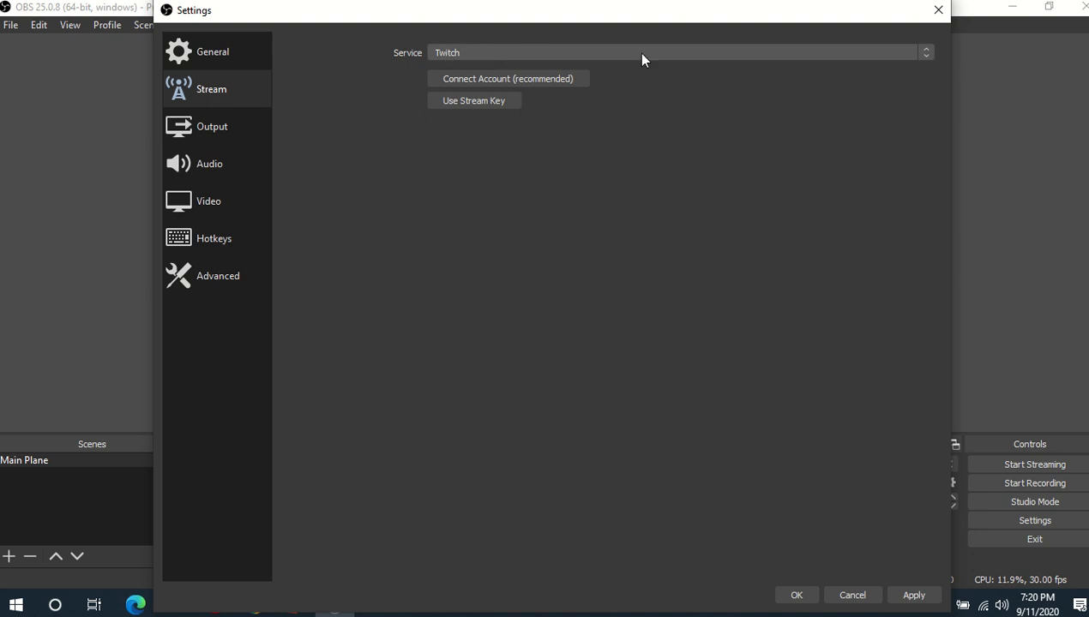
pyautogui.click(620, 54)
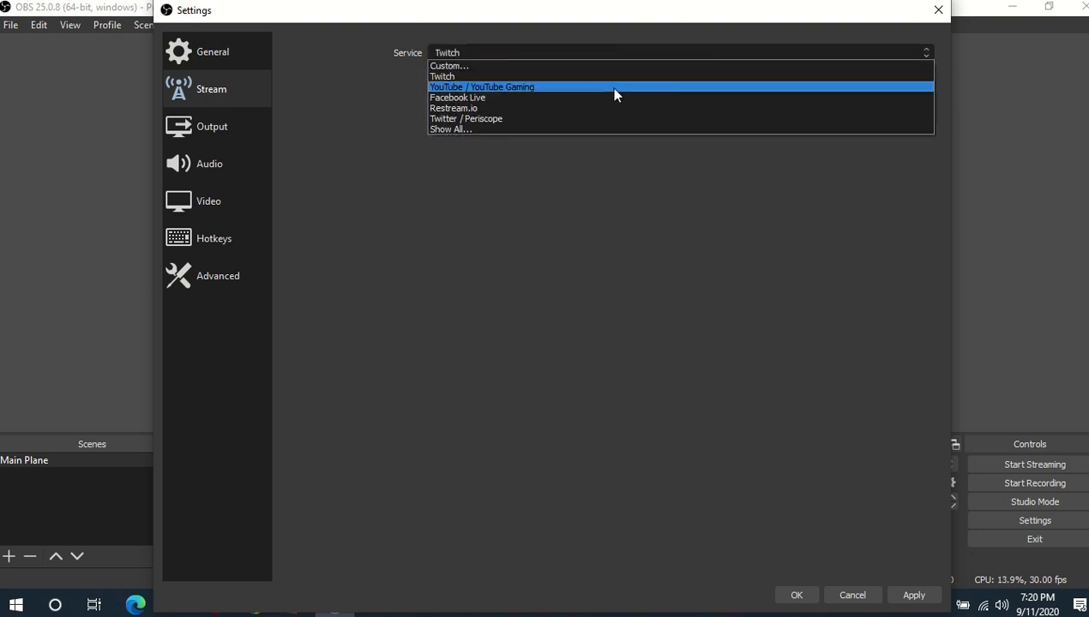
pyautogui.click(614, 87)
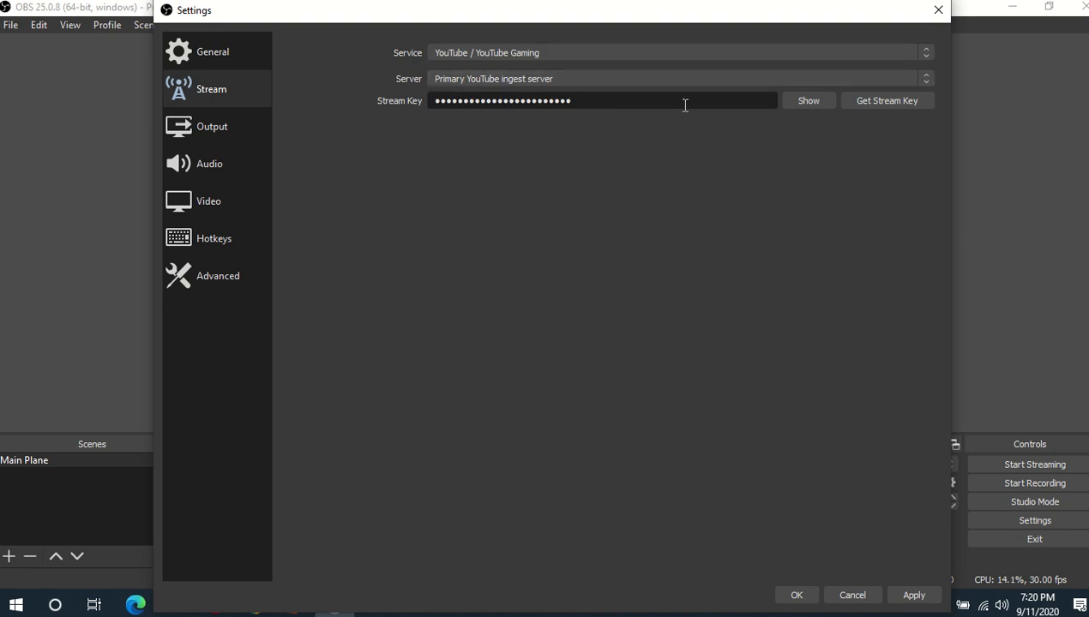
# Step: Replace the stream key with the one copied from YouTube, check it unmasked, hide it again and save the settings
pyautogui.moveTo(693, 104); pyautogui.dragTo(416, 104)
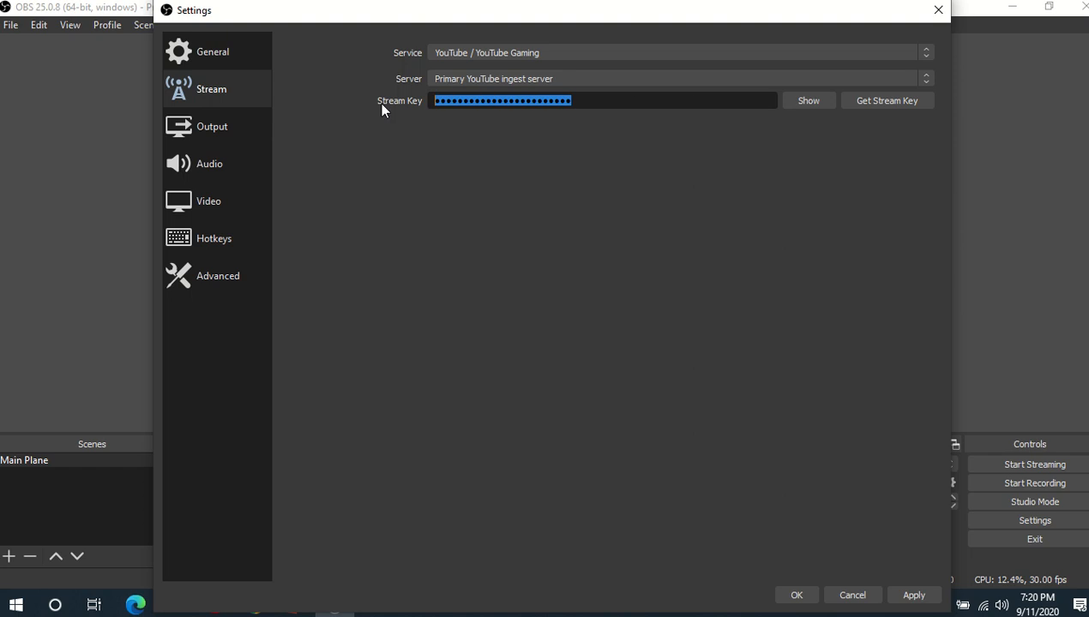
pyautogui.press('BackSpace')
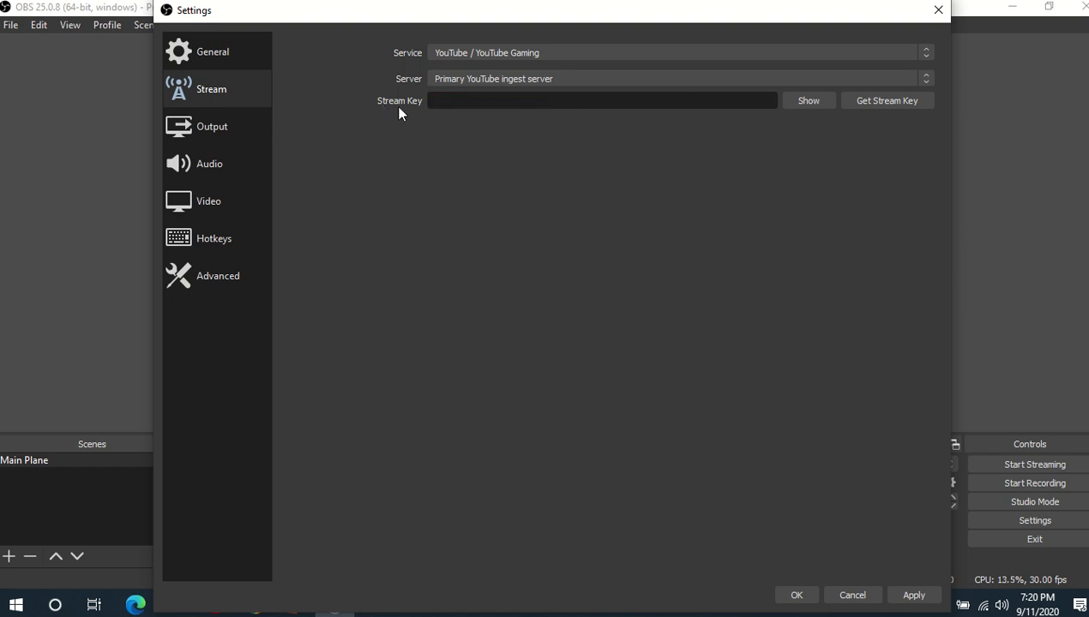
pyautogui.rightClick(555, 98)
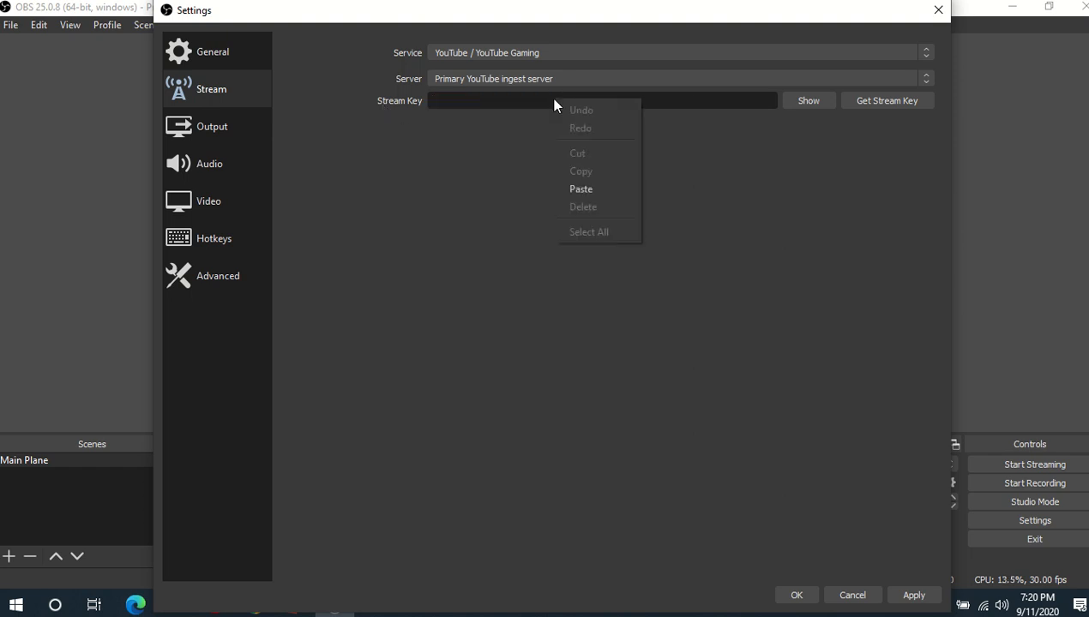
pyautogui.click(597, 187)
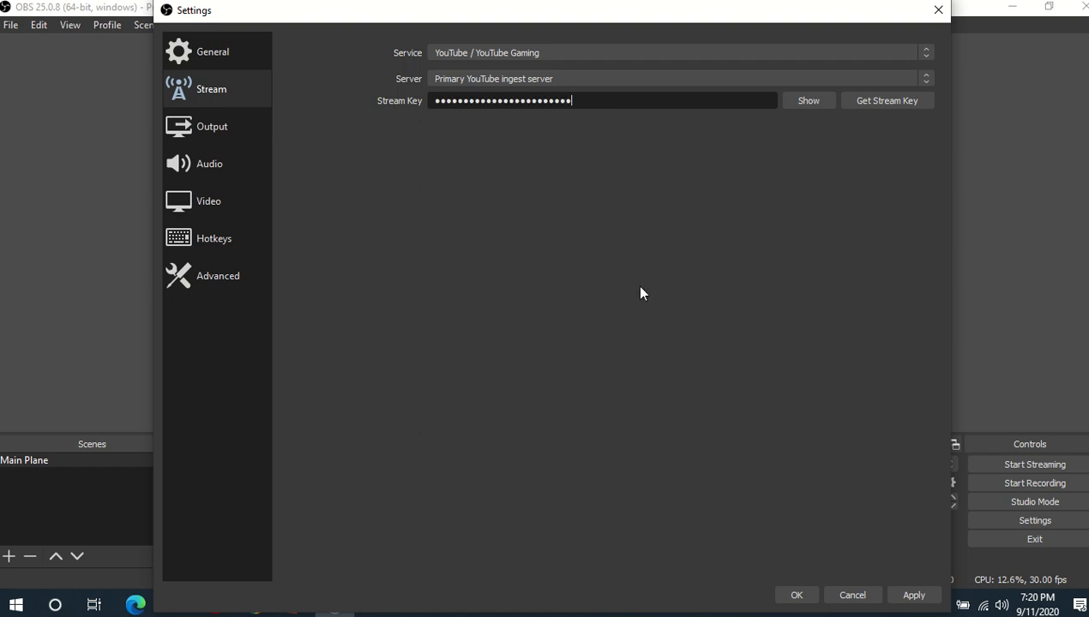
pyautogui.click(812, 102)
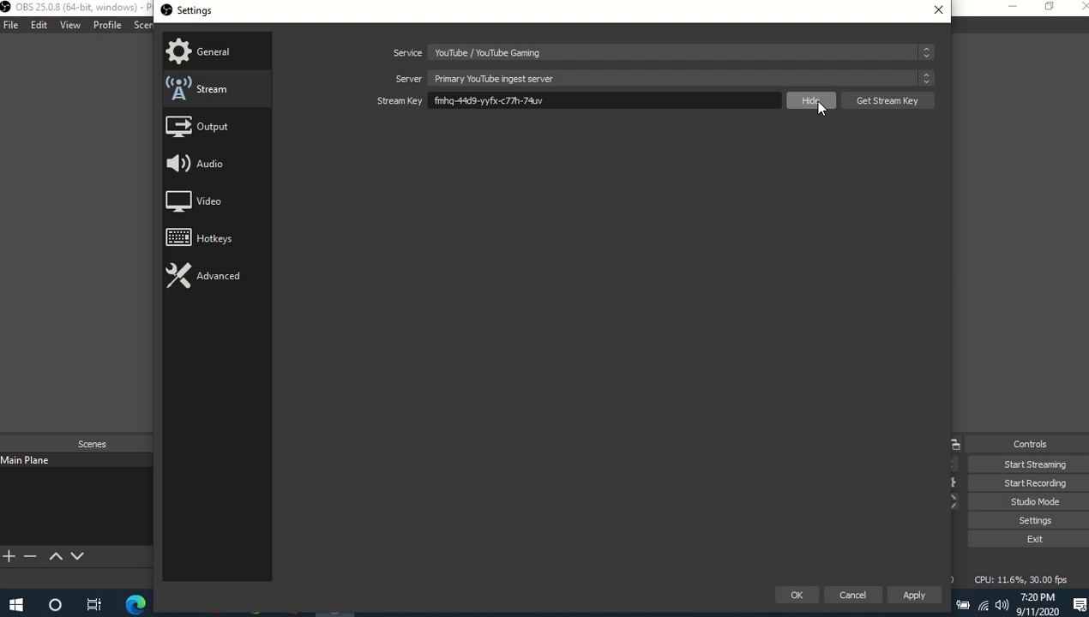
pyautogui.click(812, 100)
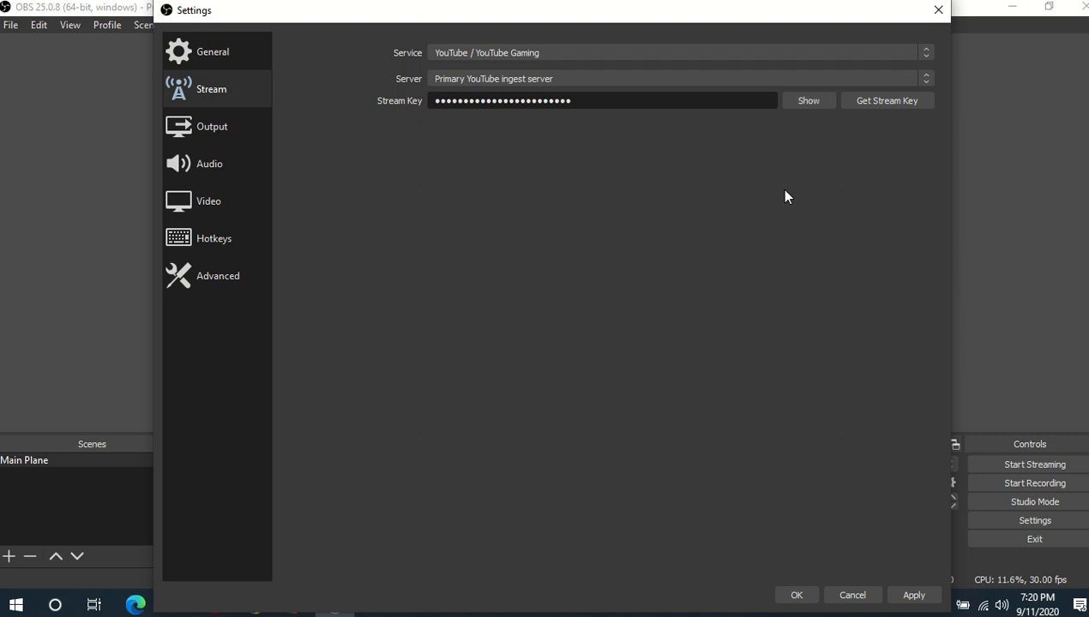
pyautogui.click(917, 598)
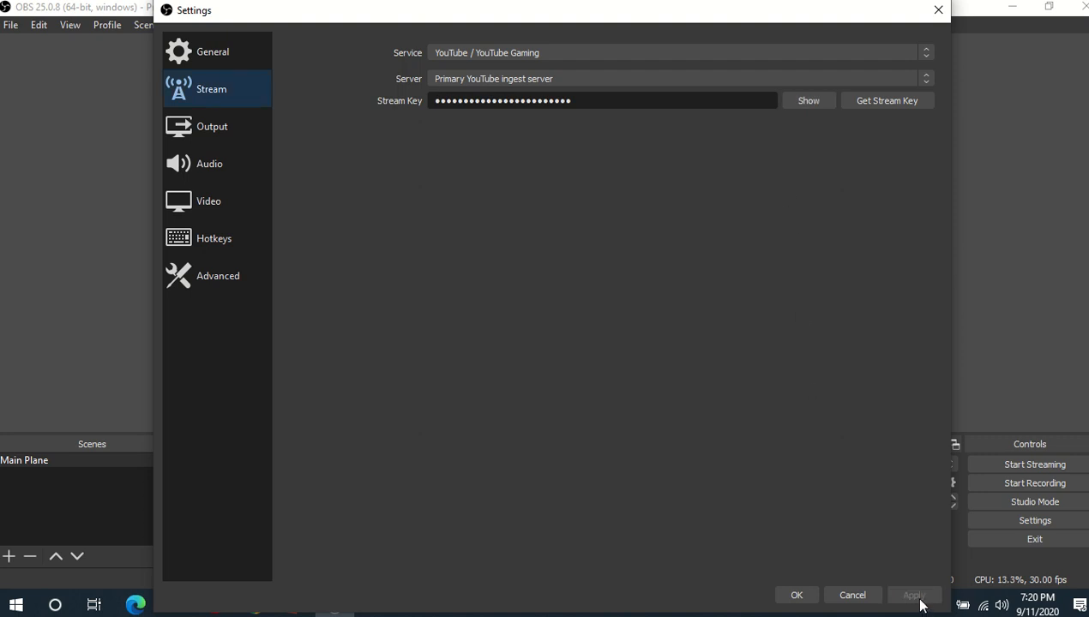
pyautogui.click(798, 596)
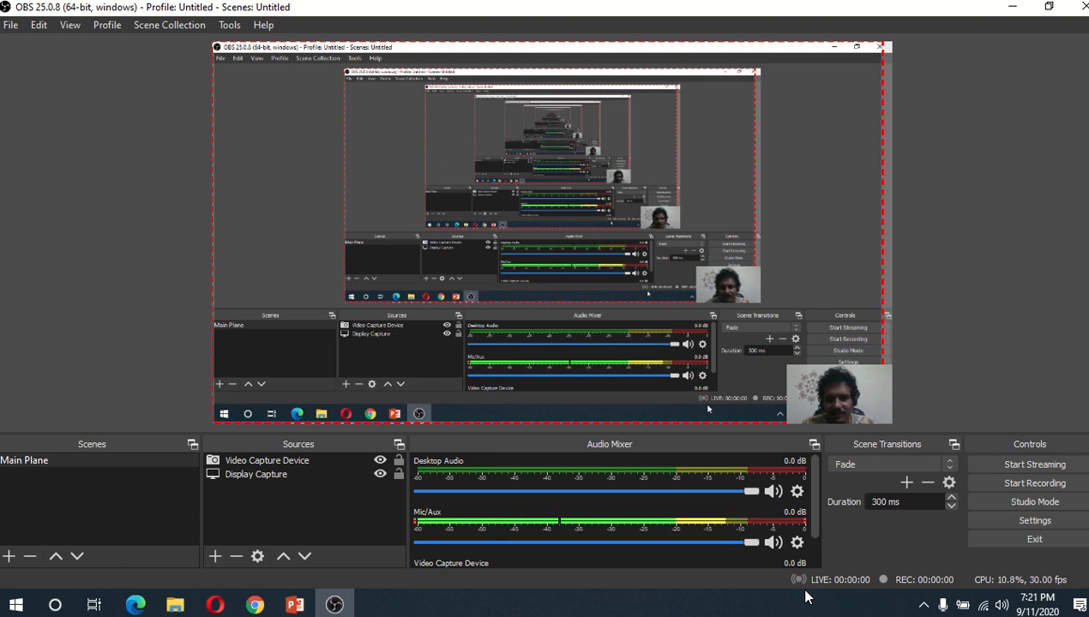
# Step: Start streaming the Main Plane scene to YouTube and minimize OBS Studio
pyautogui.click(1032, 468)
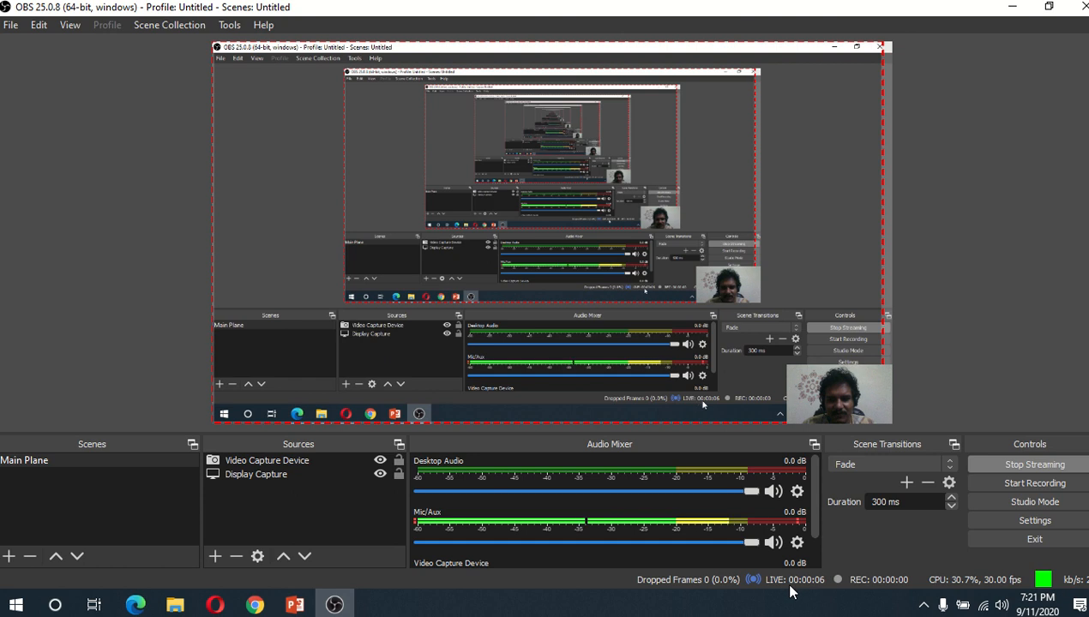
pyautogui.click(1005, 10)
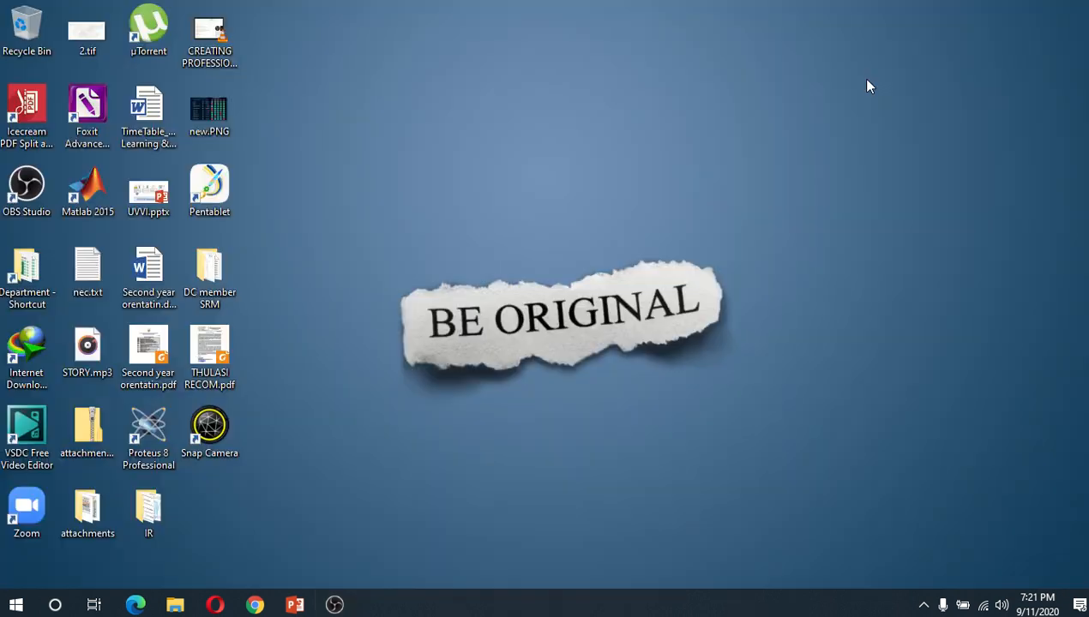
pyautogui.click(254, 605)
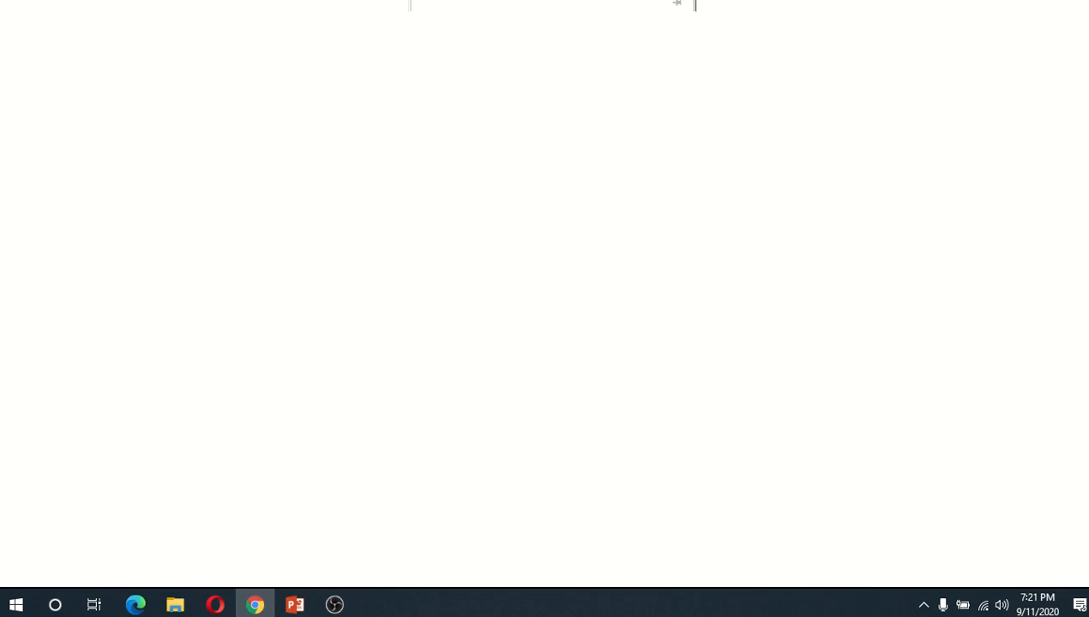
pyautogui.click(1082, 8)
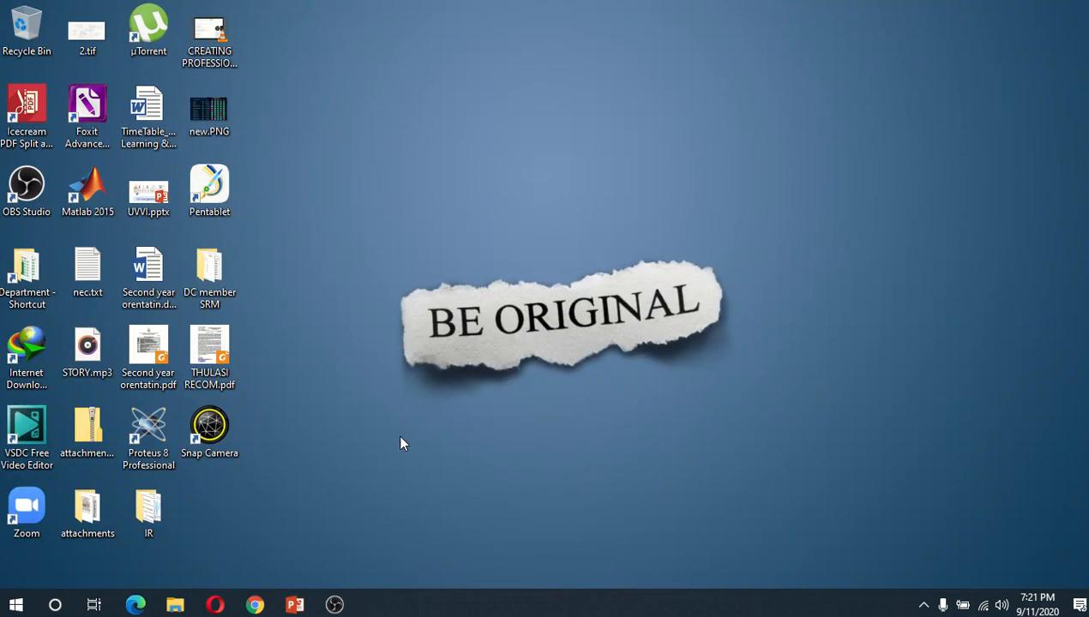
# Step: Switch to YouTube Studio in Edge, open the live stream's details for editing and choose Unlisted as its privacy
pyautogui.click(137, 607)
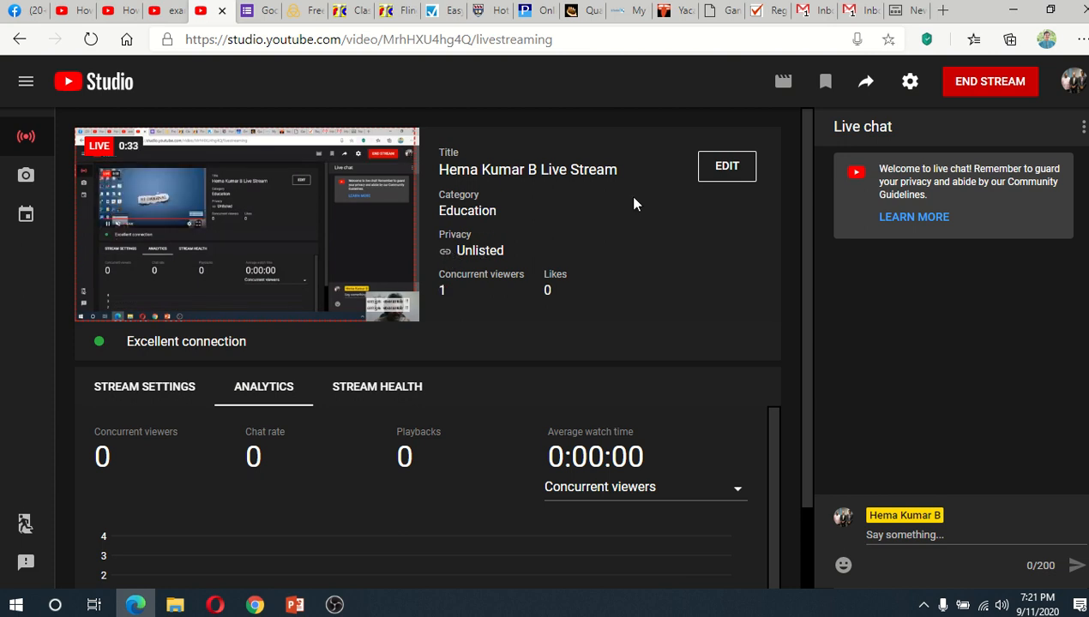
pyautogui.click(743, 169)
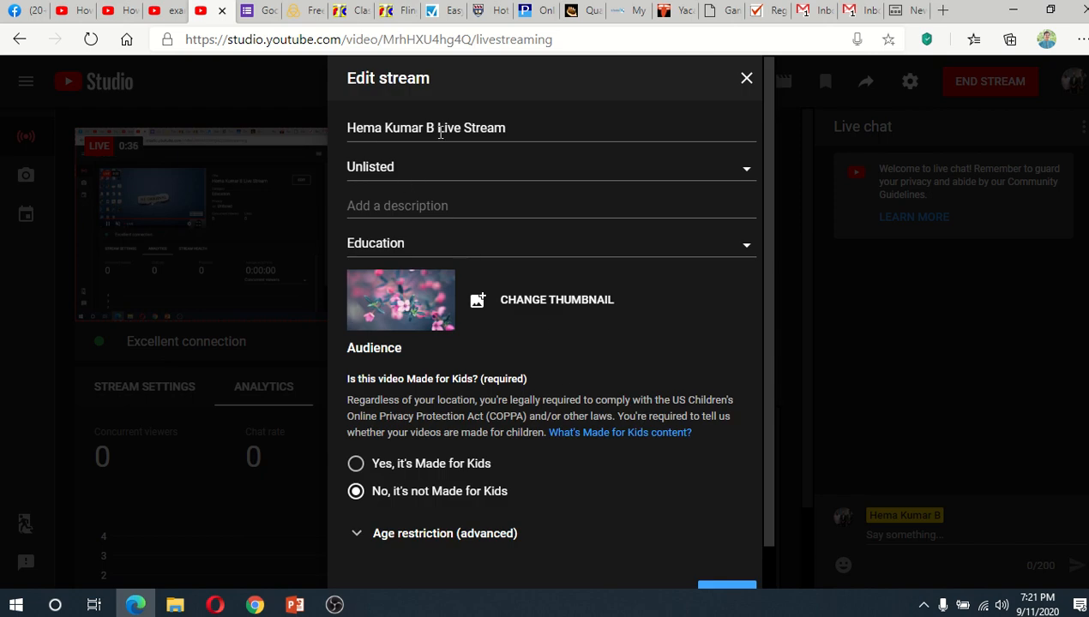
pyautogui.moveTo(347, 129); pyautogui.dragTo(519, 131)
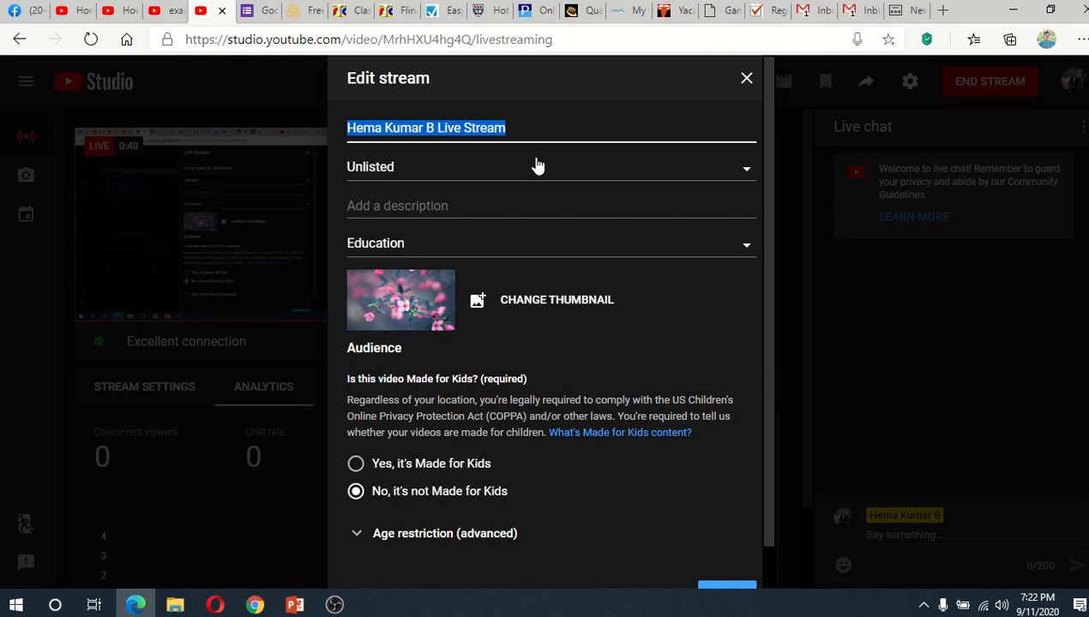
pyautogui.click(571, 182)
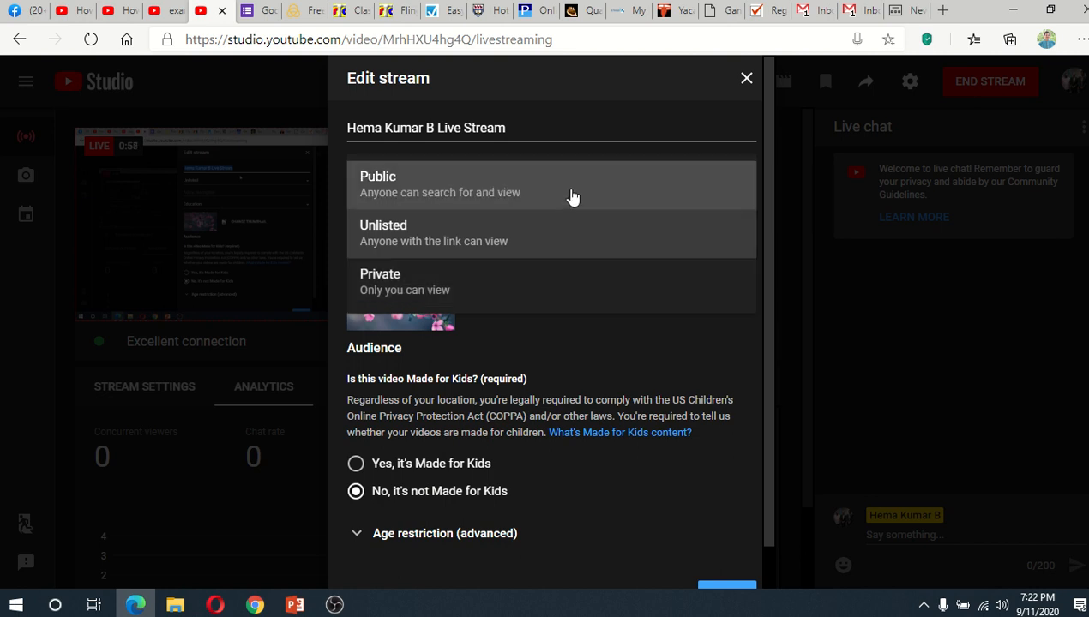
pyautogui.click(566, 241)
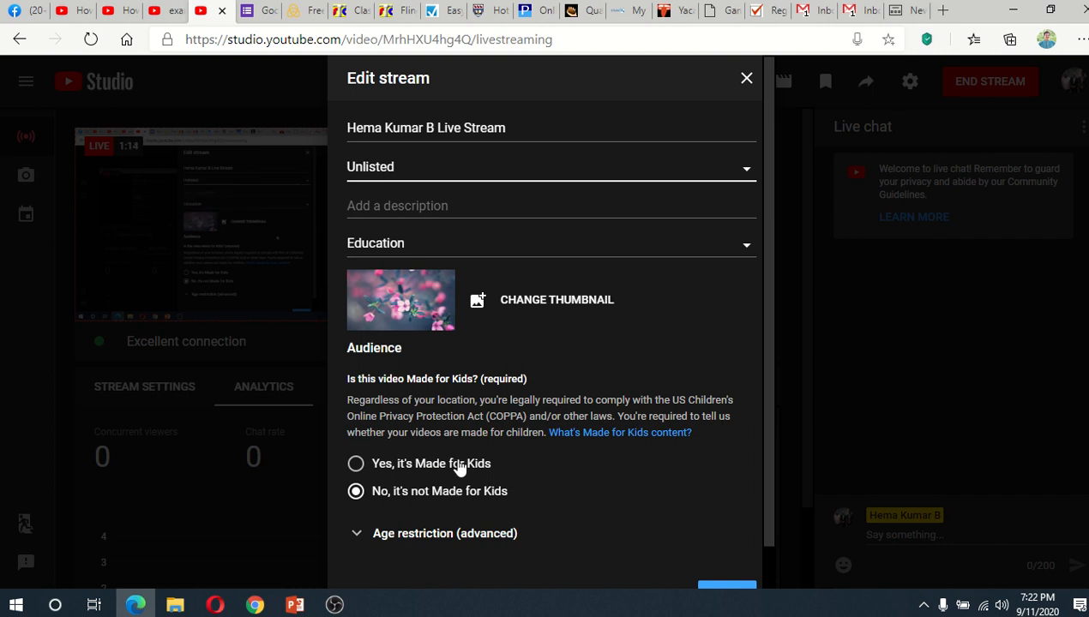
# Step: Expand the advanced age restriction options and save the stream details
pyautogui.click(477, 542)
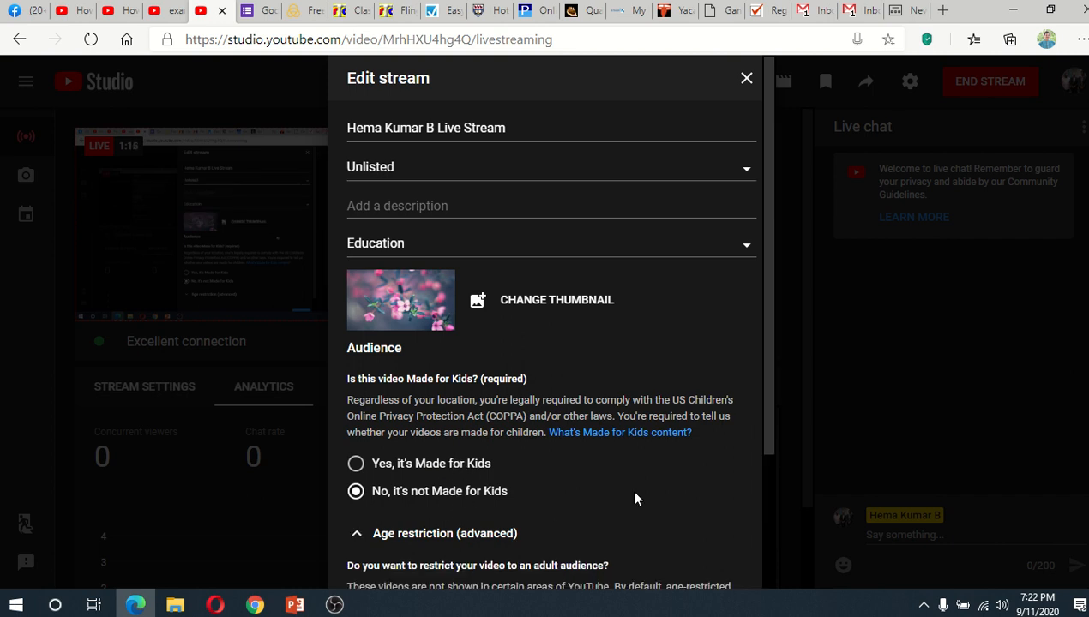
pyautogui.scroll(-3, 635, 499)
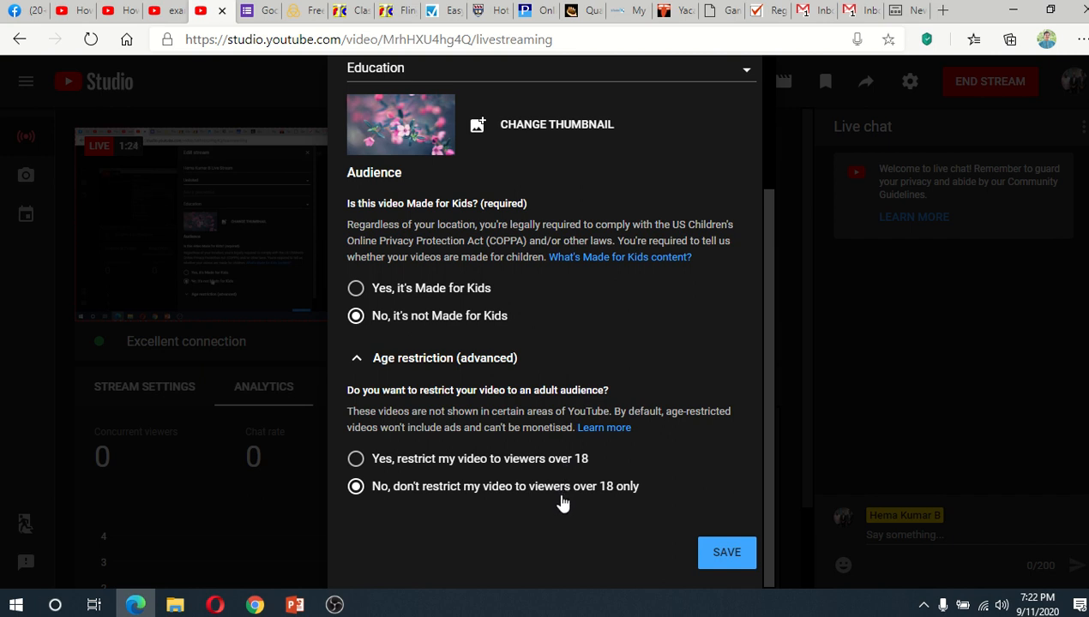
pyautogui.click(726, 554)
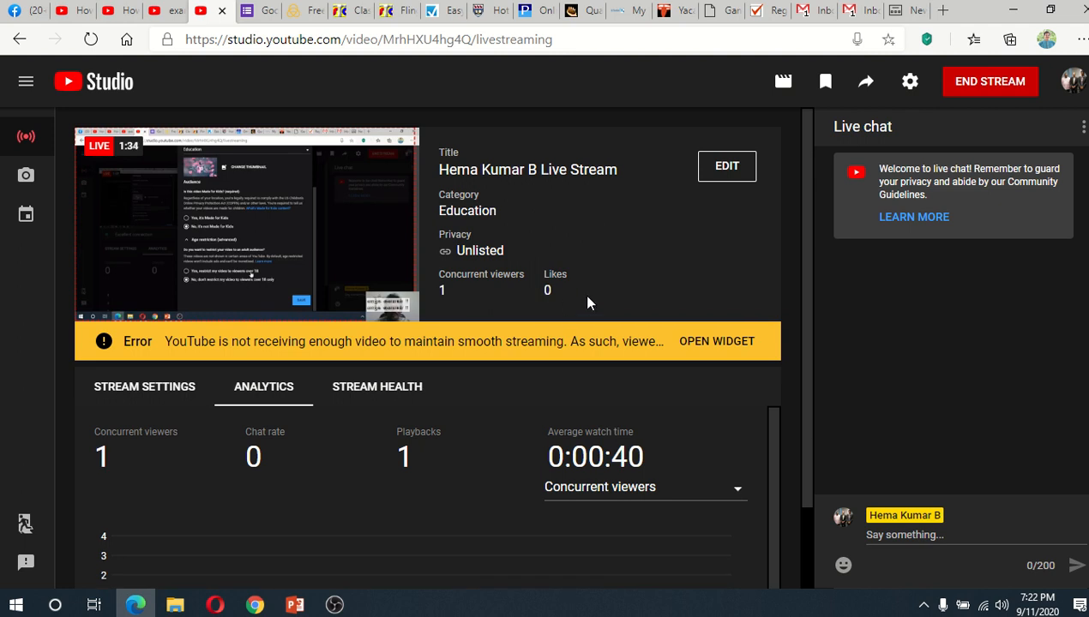
# Step: Copy the live stream's share link and open it in Chrome
pyautogui.click(865, 86)
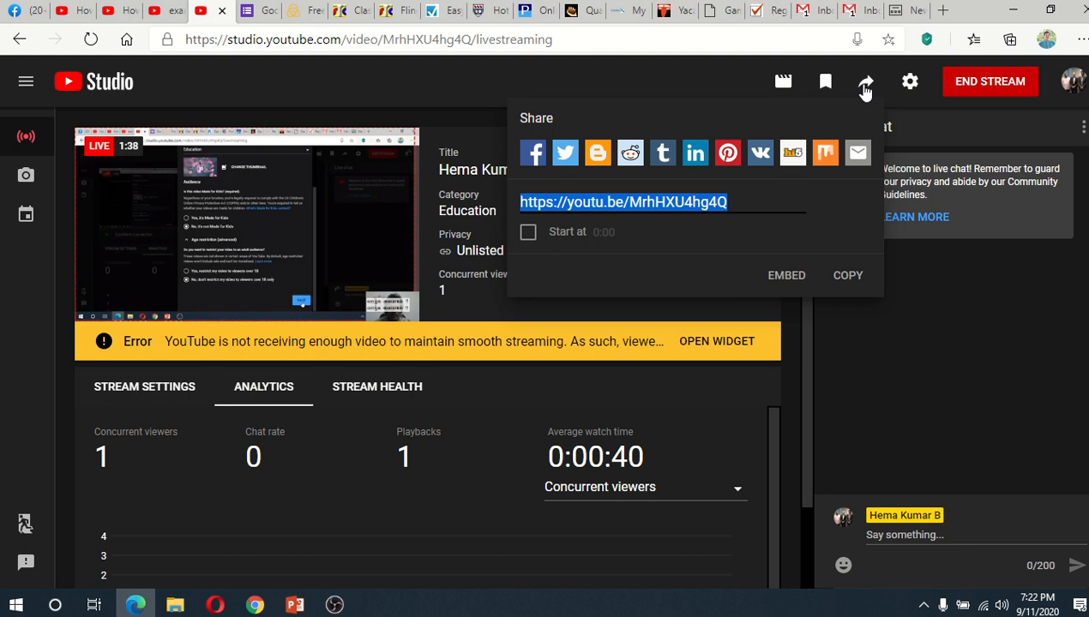
pyautogui.click(845, 279)
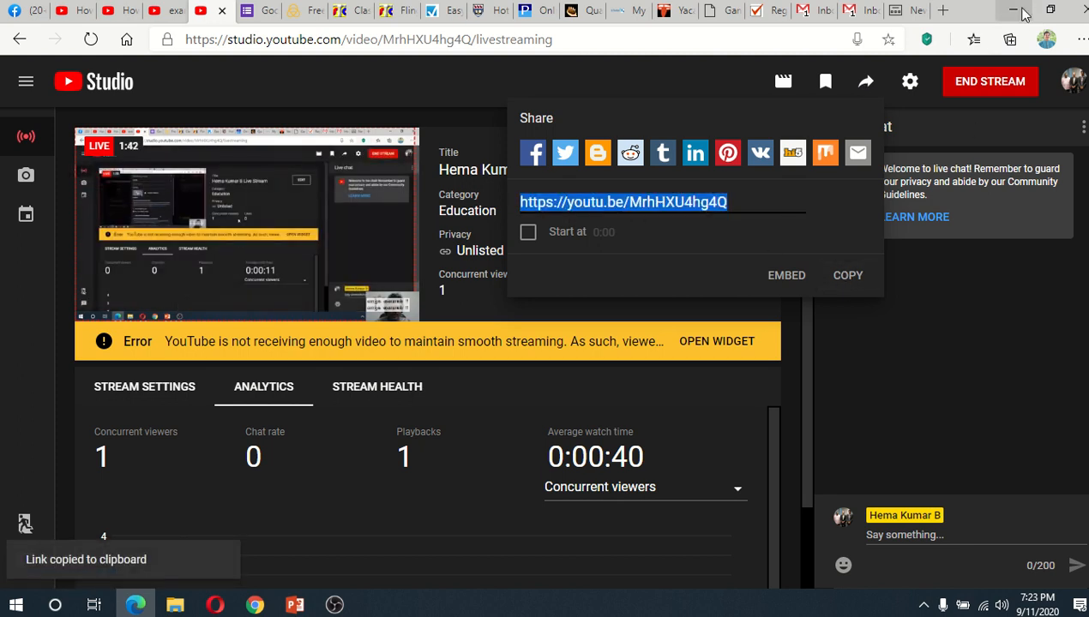
pyautogui.click(255, 605)
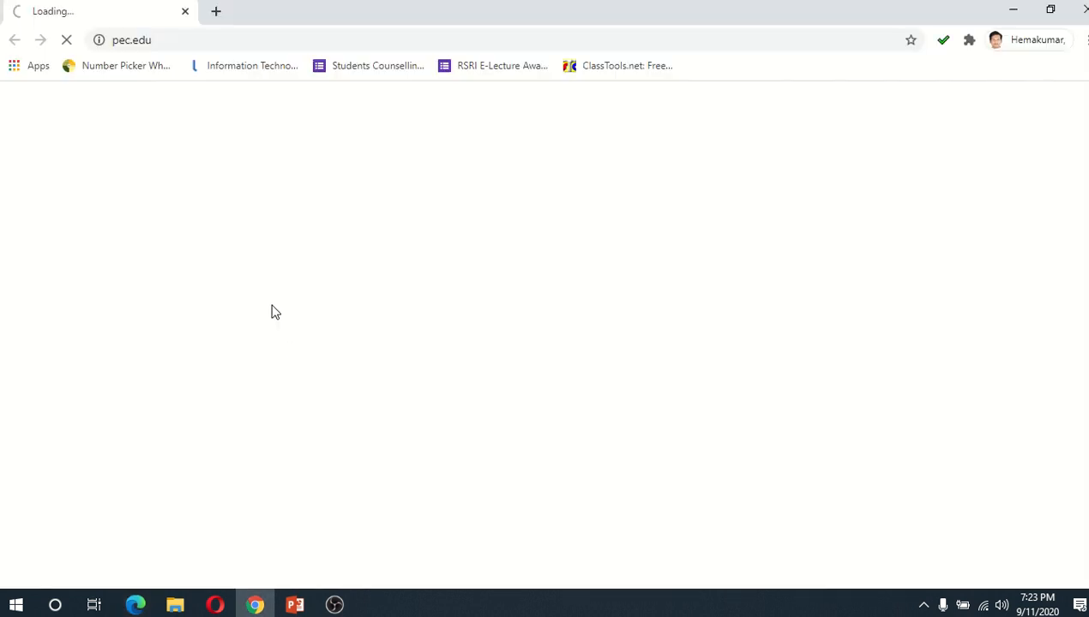
pyautogui.click(148, 39)
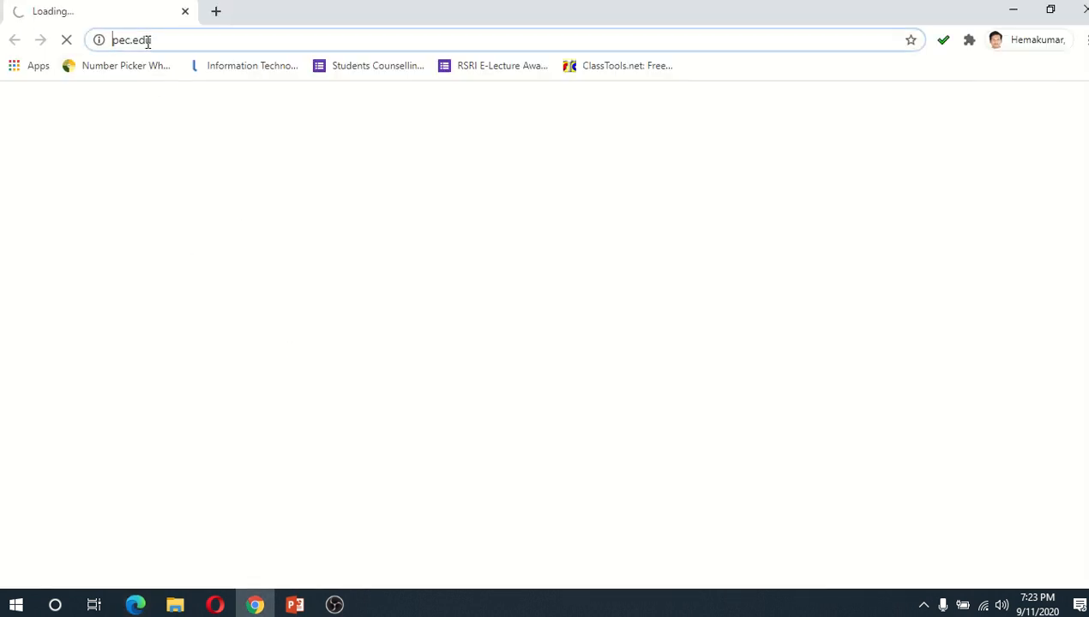
pyautogui.rightClick(148, 44)
pyautogui.click(229, 171)
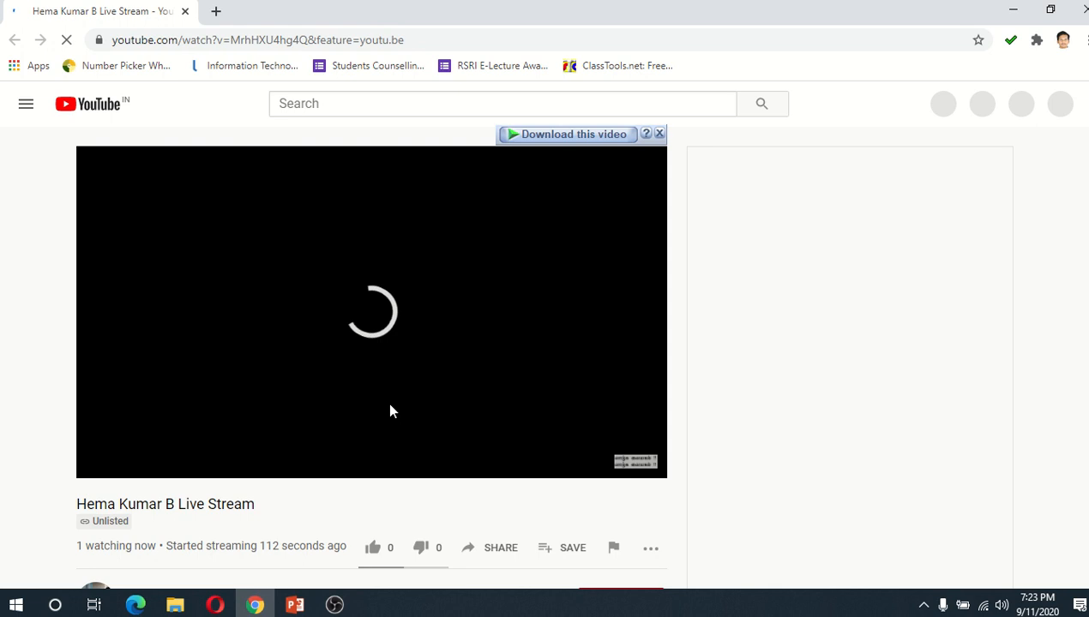
# Step: Check the live playback, stream title and live chat on the YouTube watch page, and close Chrome
pyautogui.scroll(-1, 390, 412)
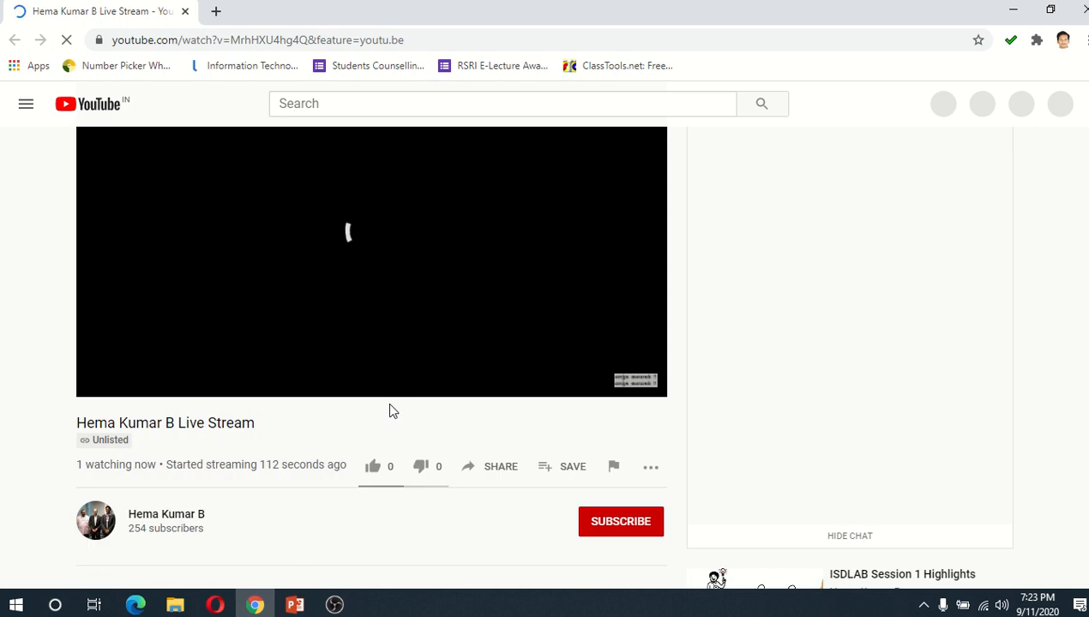
pyautogui.scroll(1, 390, 411)
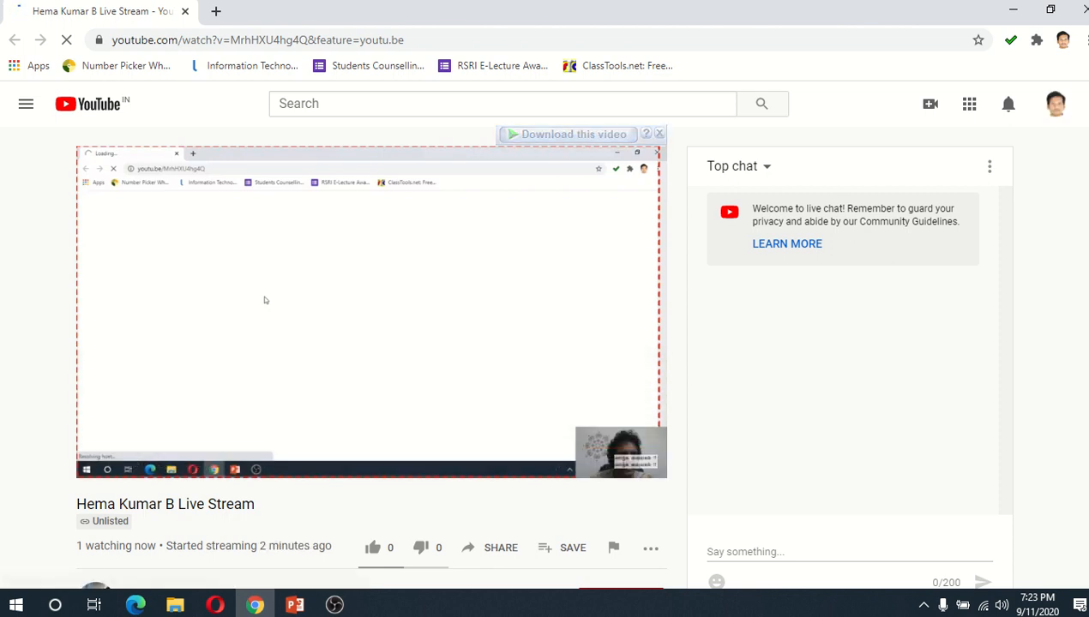
pyautogui.moveTo(182, 398)
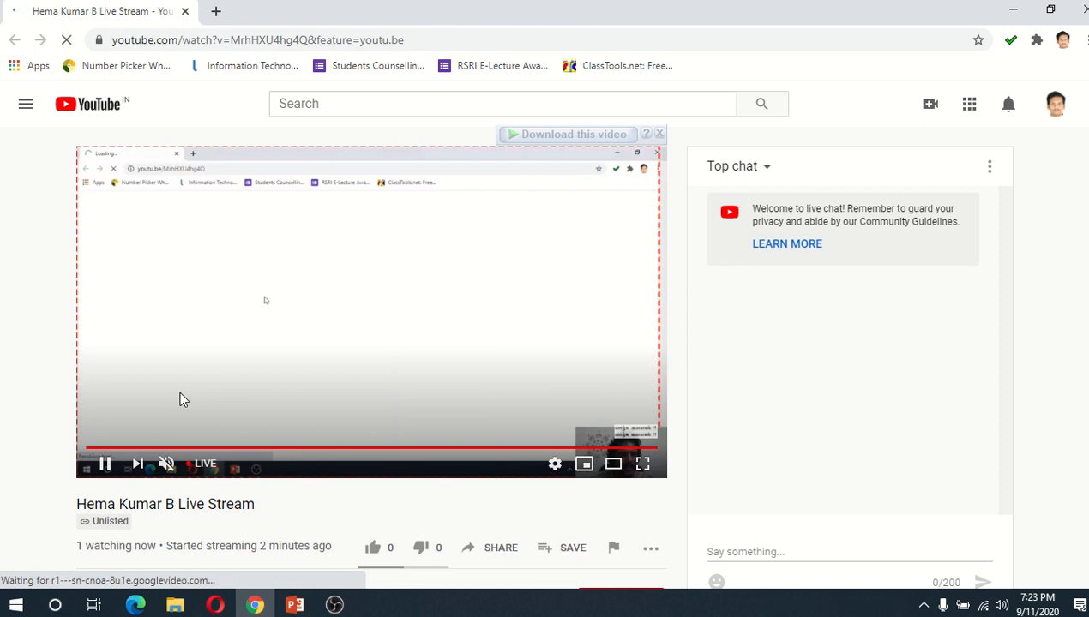
pyautogui.scroll(-1, 182, 432)
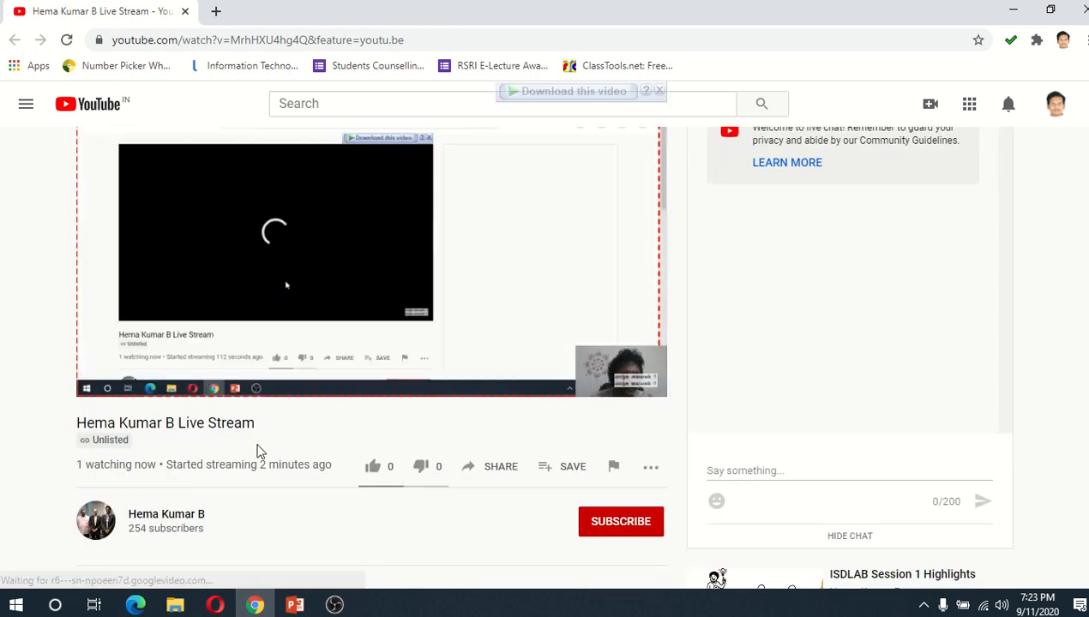
pyautogui.scroll(1, 260, 449)
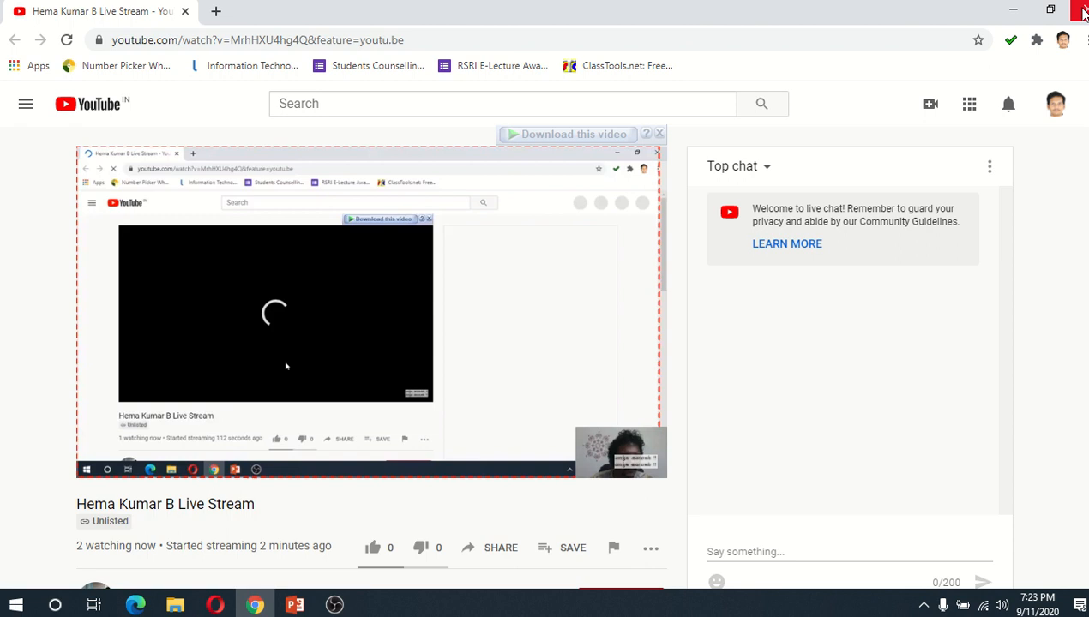
pyautogui.click(1082, 10)
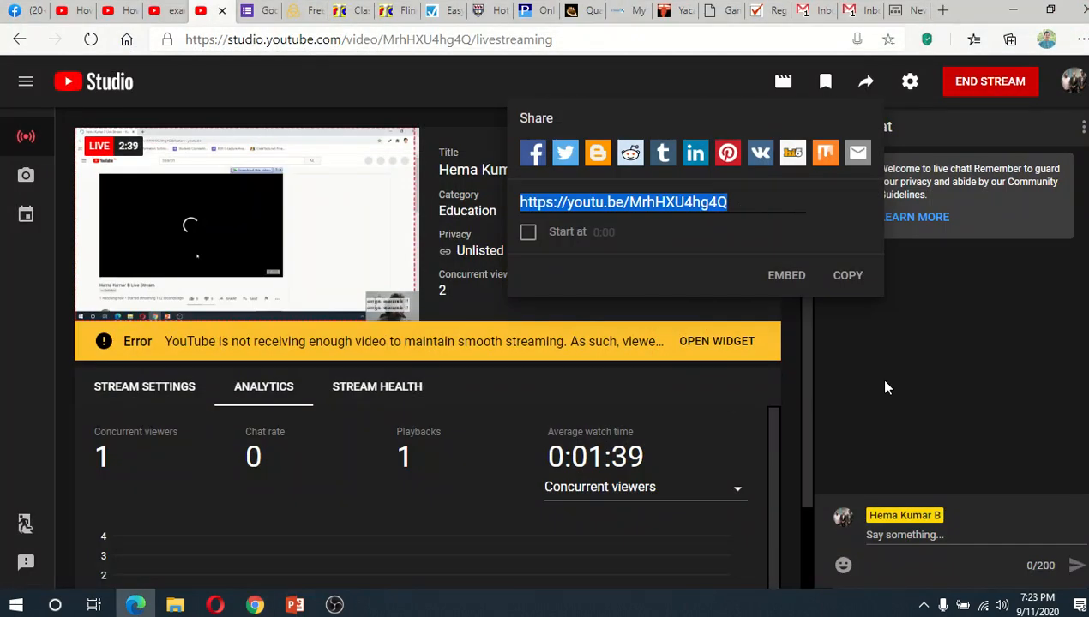
# Step: Copy the stream's share link again in YouTube Studio and dismiss the sharing options
pyautogui.click(848, 276)
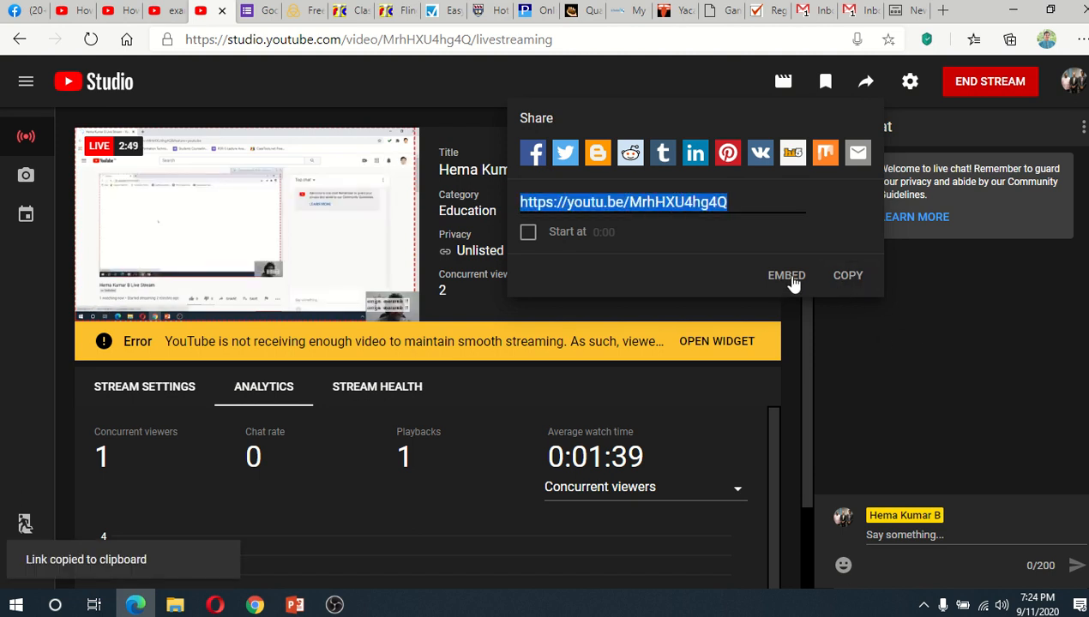
pyautogui.click(920, 340)
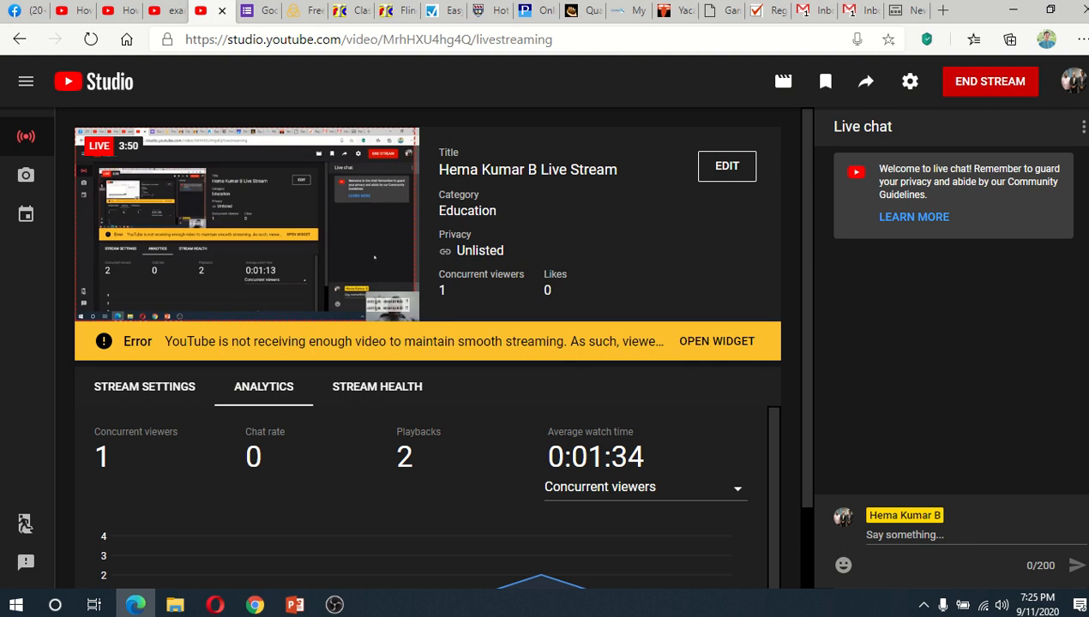
# Step: End the live stream and open its recording for editing in YouTube Studio
pyautogui.click(974, 85)
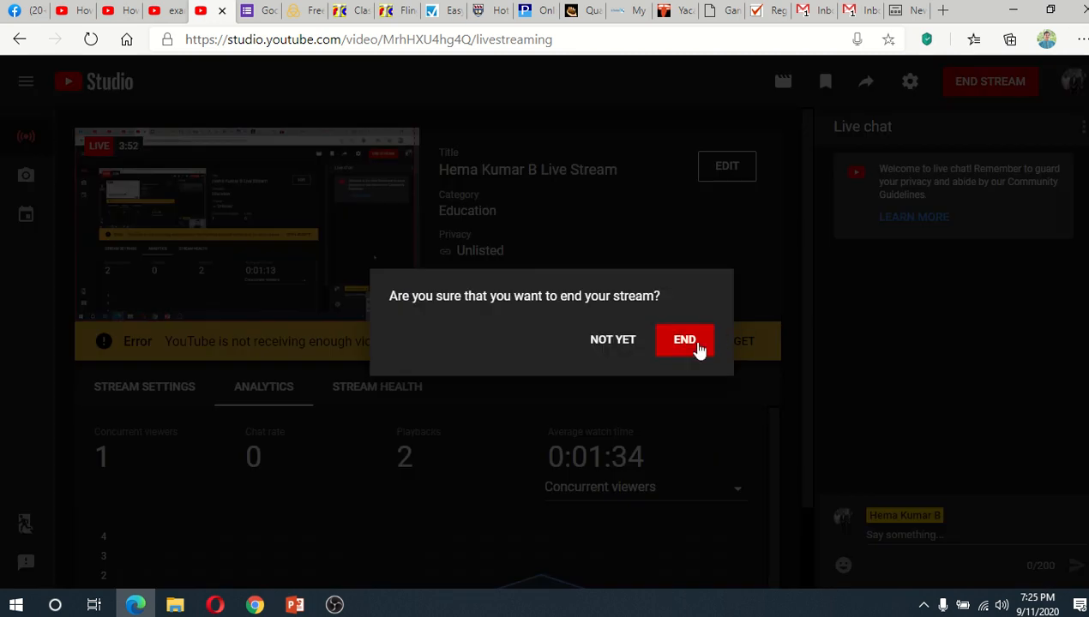
pyautogui.click(684, 341)
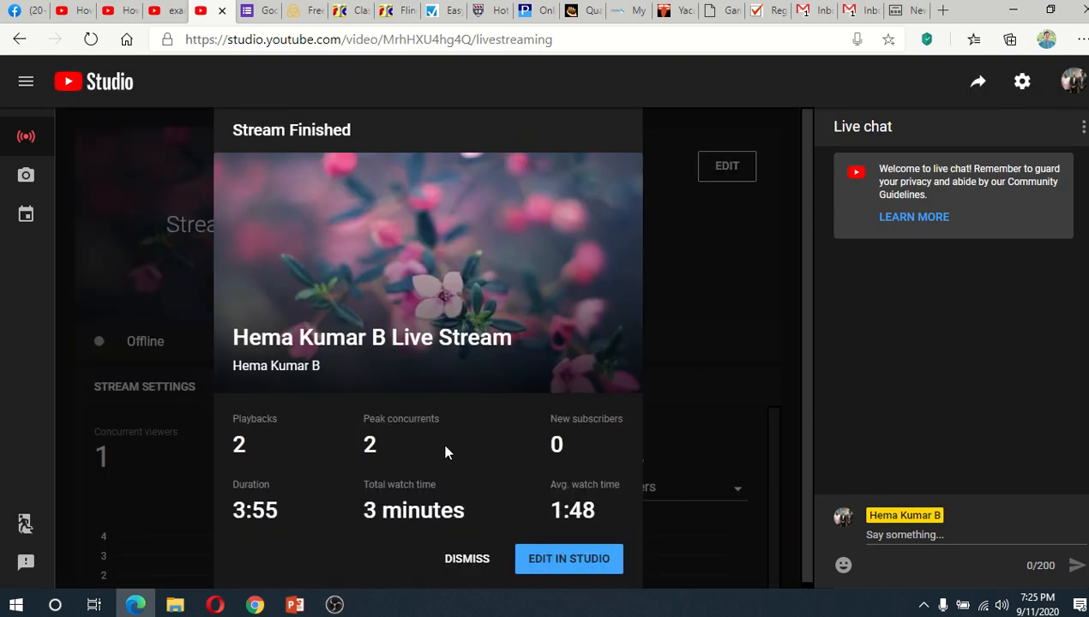
pyautogui.click(535, 561)
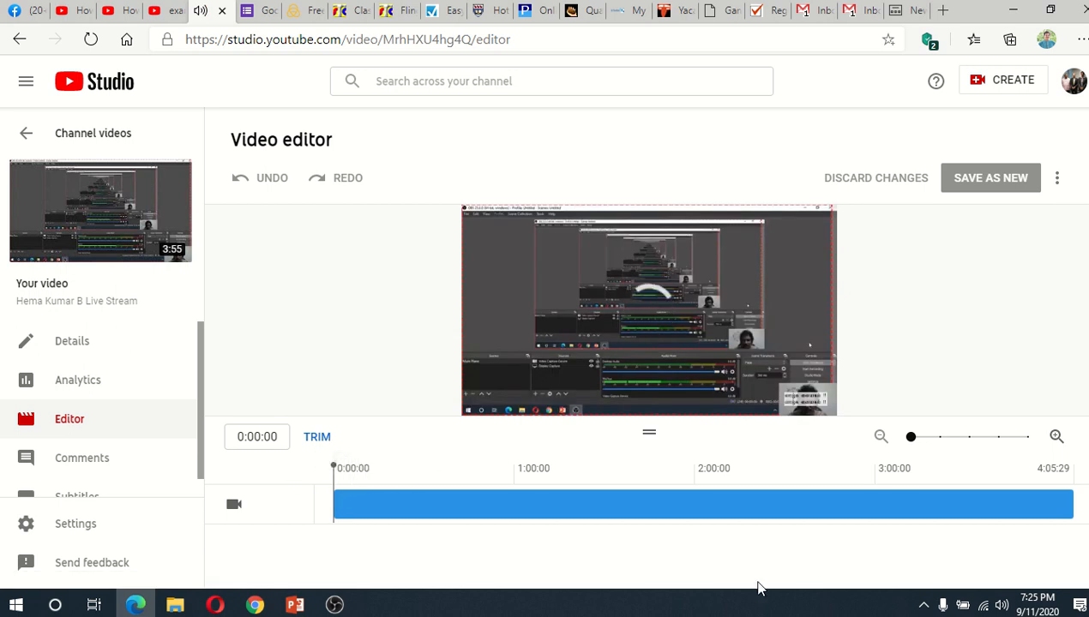
# Step: Trim about the last 18 seconds off the recording and cut out a middle section from 0:55:28 to about 1:09
pyautogui.click(316, 439)
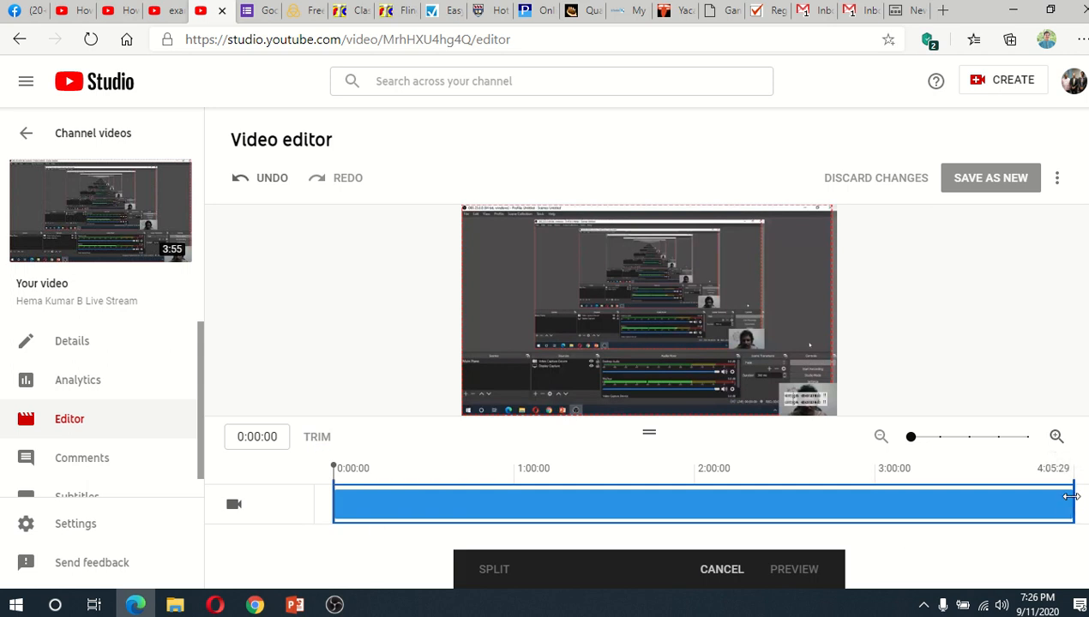
pyautogui.moveTo(1072, 497); pyautogui.dragTo(1018, 497)
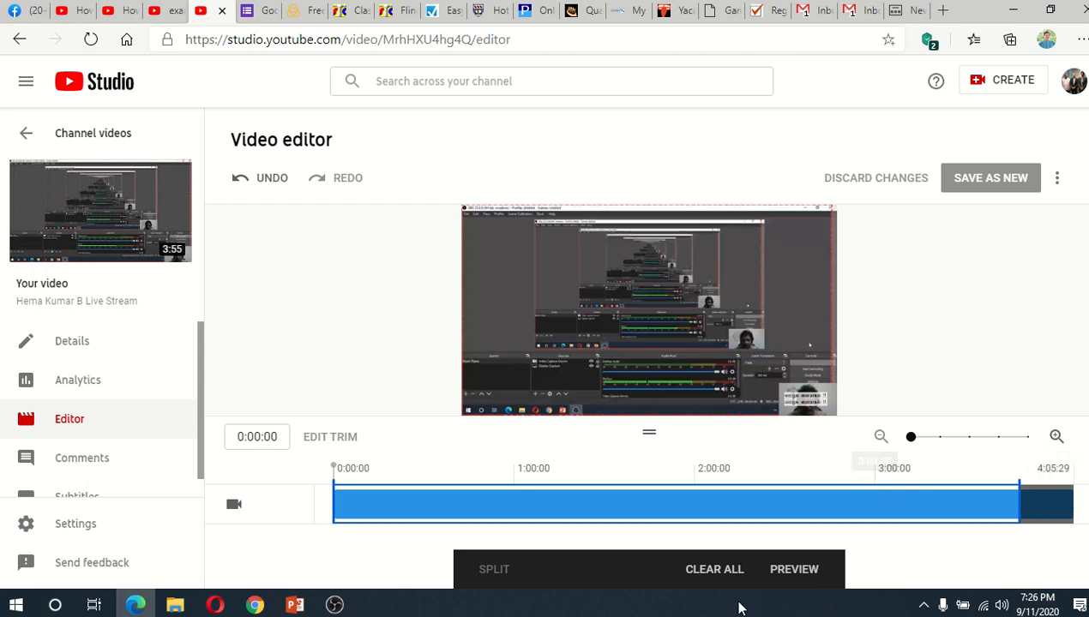
pyautogui.click(502, 506)
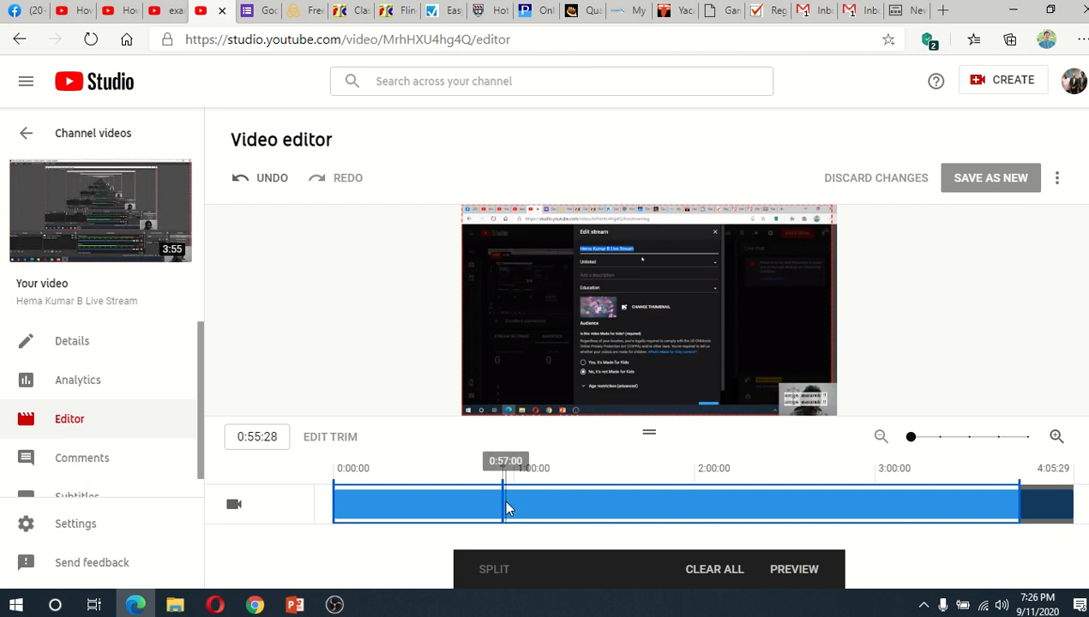
pyautogui.moveTo(504, 499); pyautogui.dragTo(547, 498)
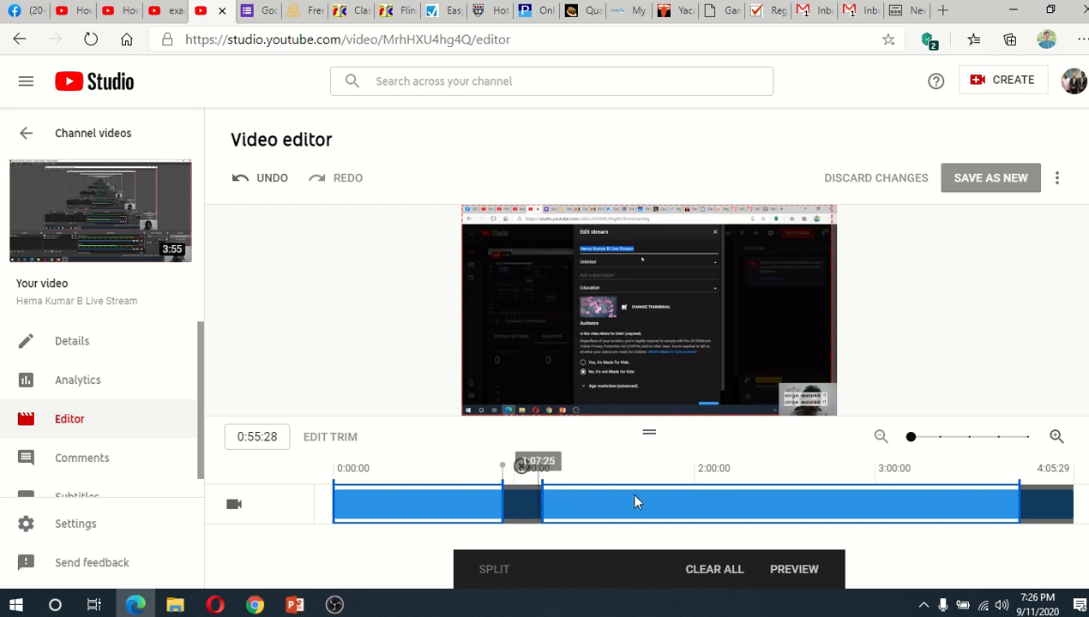
# Step: Narrow the middle cut to run from about 0:58 to 1:04 and preview the trimmed recording
pyautogui.click(1056, 439)
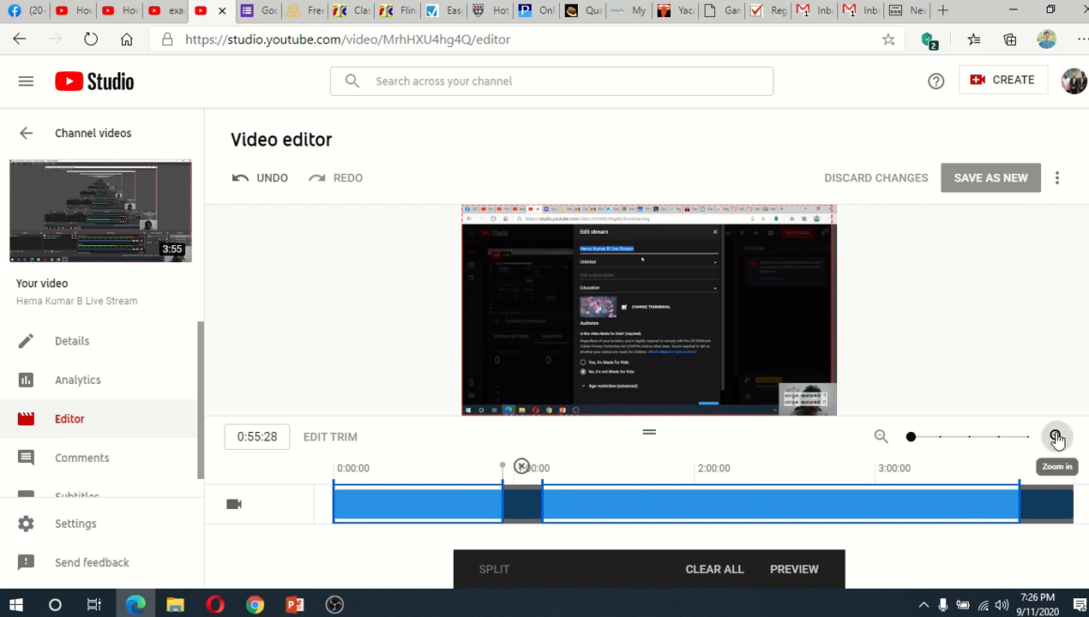
pyautogui.click(1056, 439)
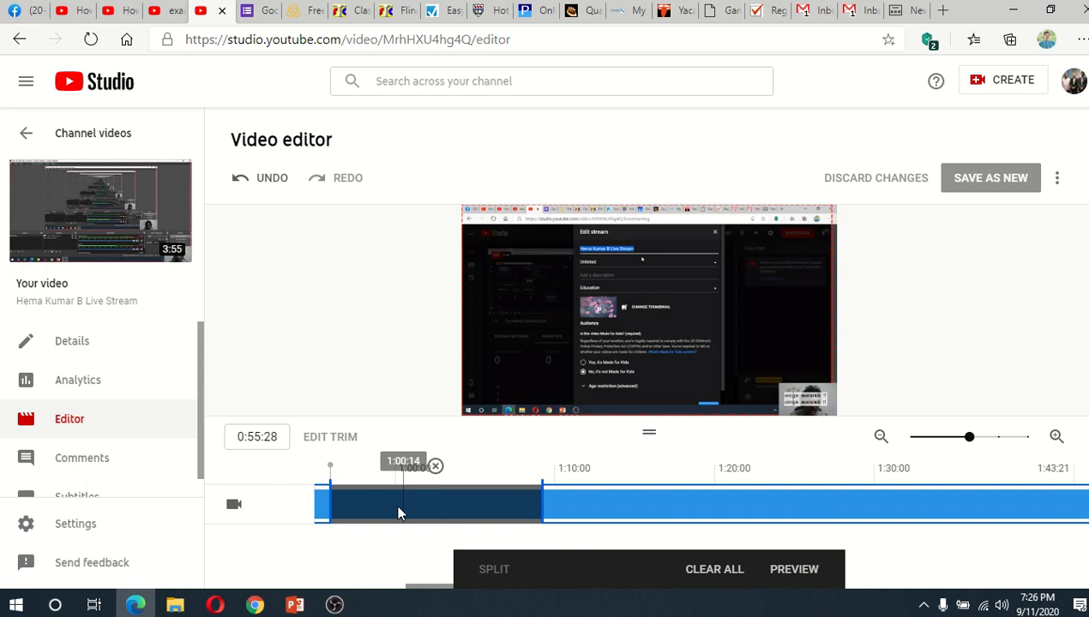
pyautogui.moveTo(336, 503); pyautogui.dragTo(363, 503)
pyautogui.moveTo(543, 500)
pyautogui.mouseDown()
pyautogui.moveTo(506, 502)
pyautogui.moveTo(527, 506)
pyautogui.mouseUp()
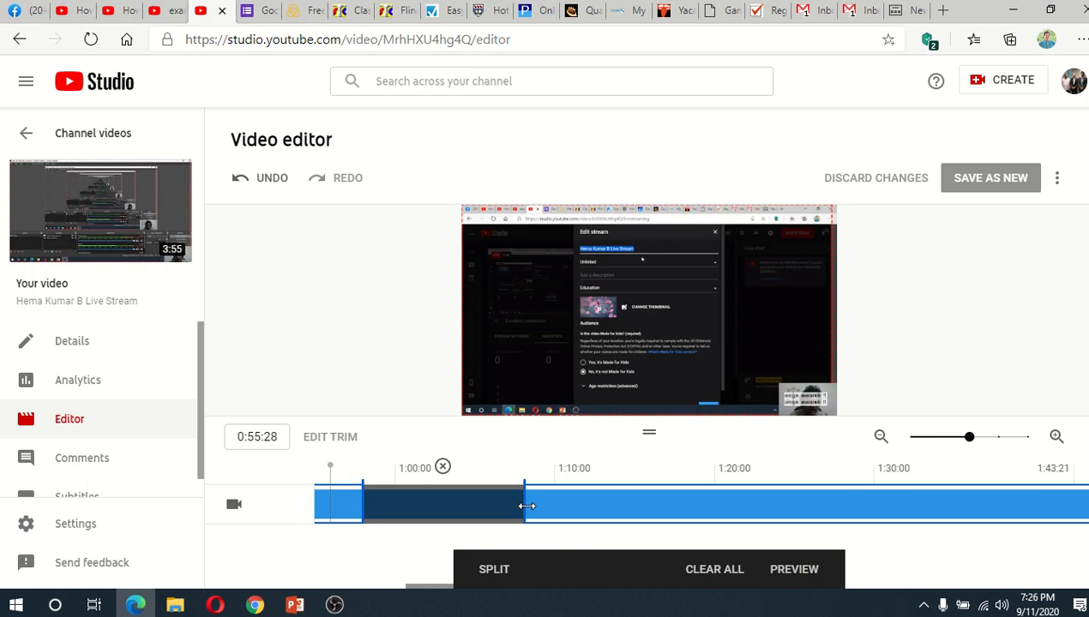
pyautogui.moveTo(526, 506); pyautogui.dragTo(453, 494)
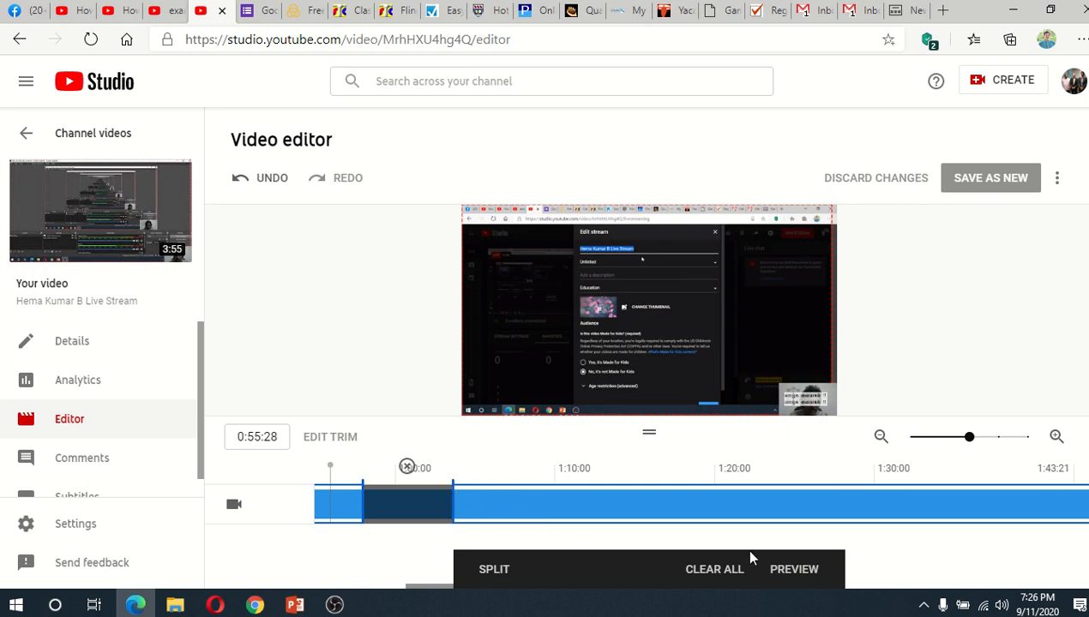
pyautogui.click(803, 572)
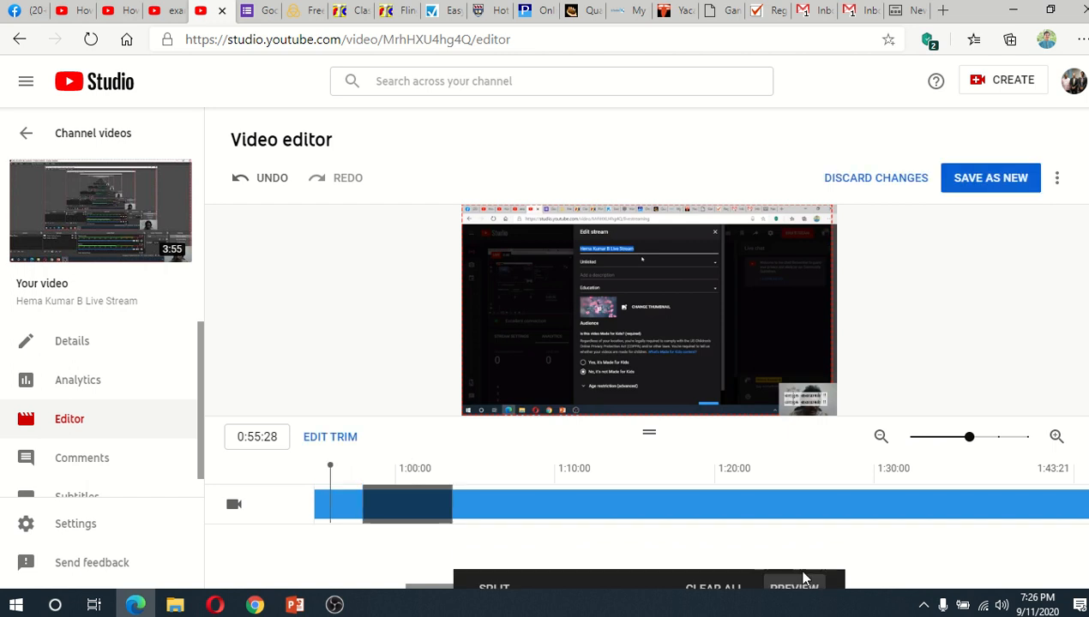
pyautogui.scroll(-1, 910, 385)
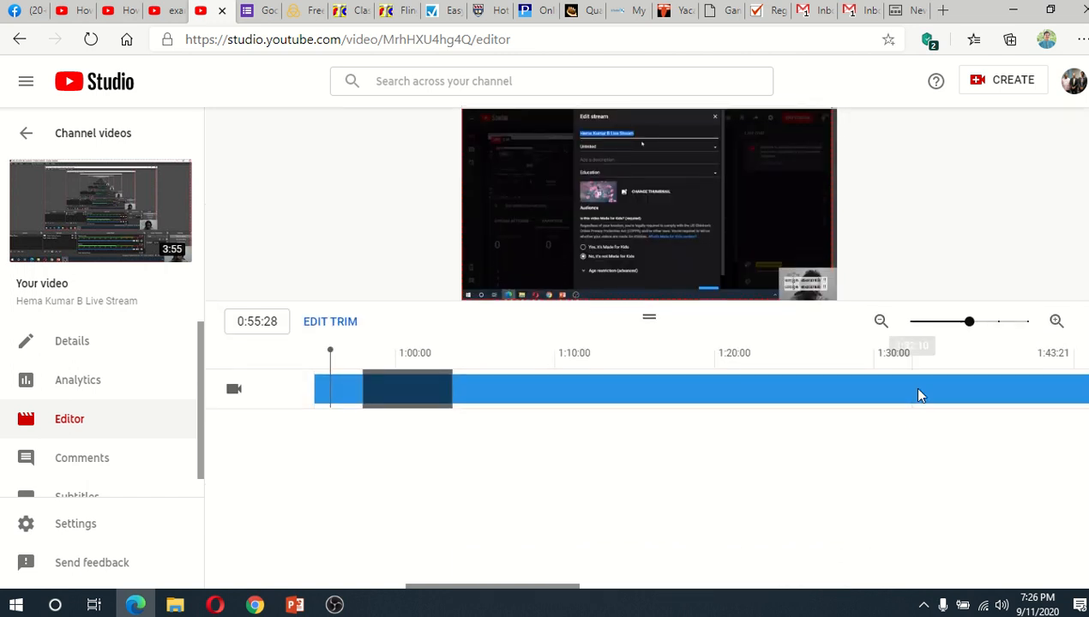
pyautogui.scroll(1, 926, 367)
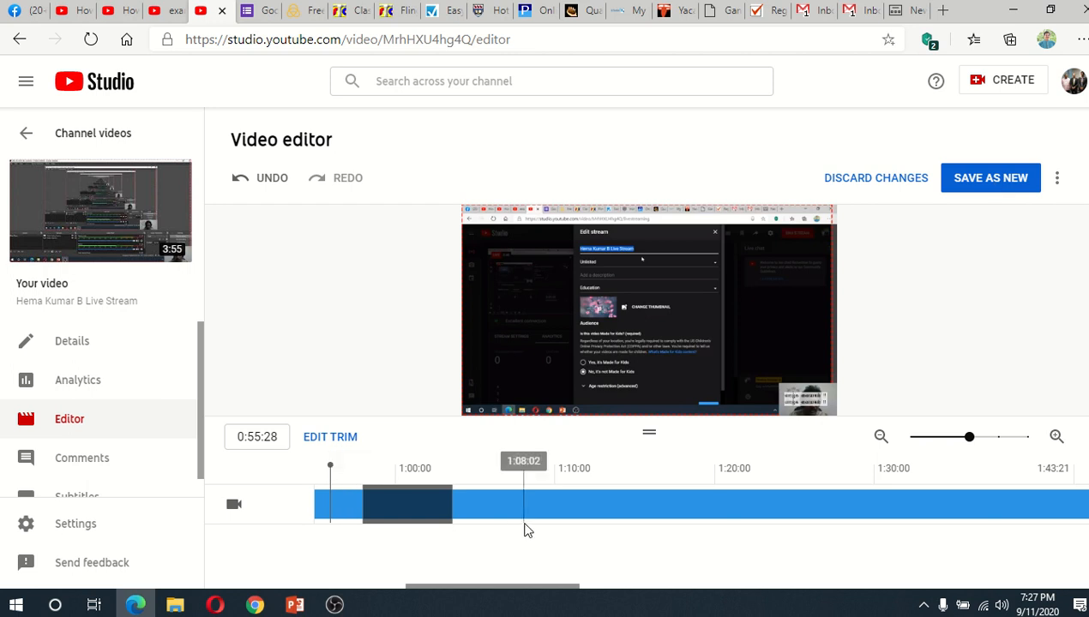
# Step: Switch to OBS Studio, stop the stream, and start a local recording with the window minimized
pyautogui.click(1010, 12)
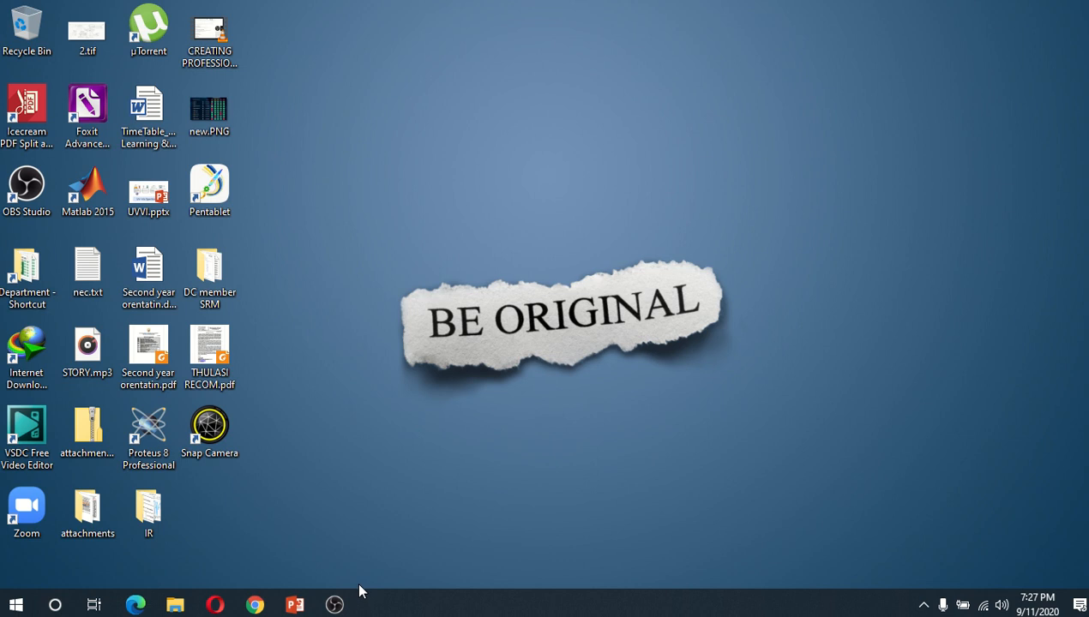
pyautogui.click(336, 604)
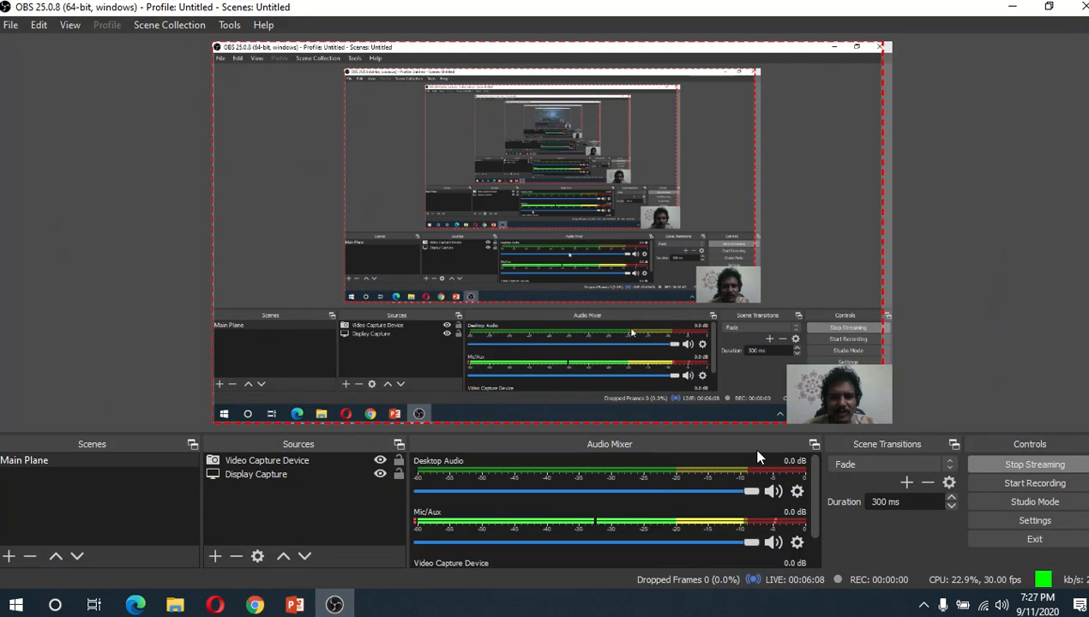
pyautogui.click(1017, 470)
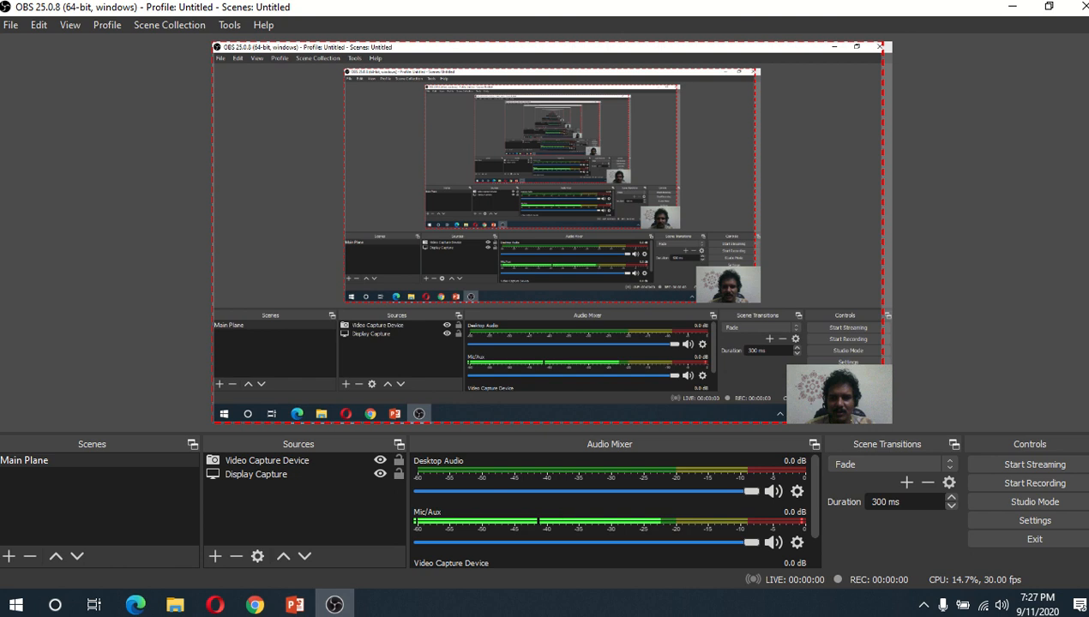
pyautogui.click(1038, 485)
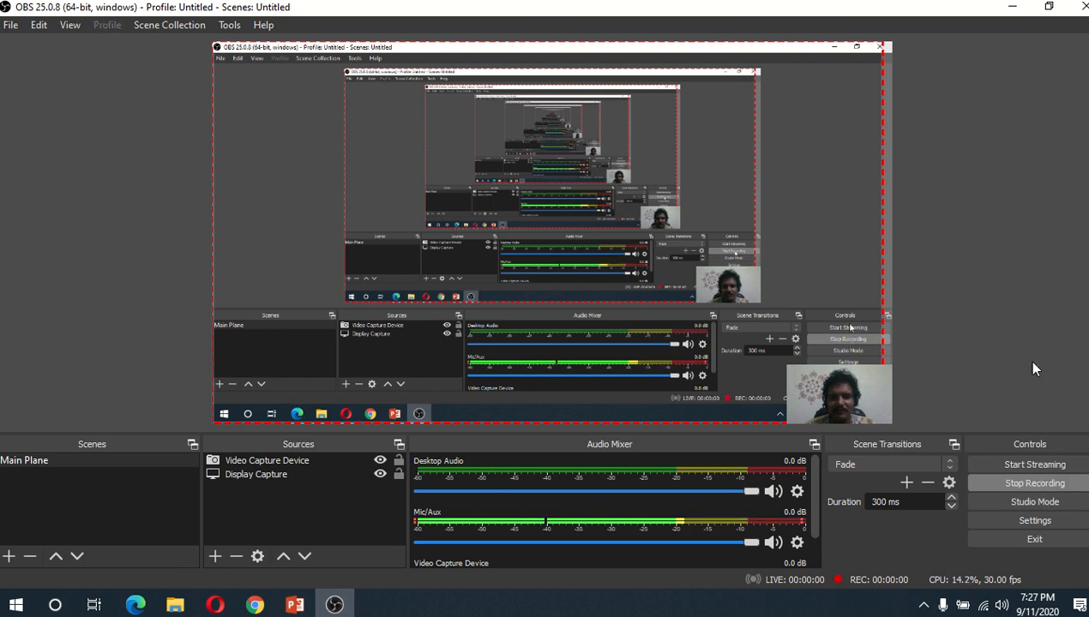
pyautogui.click(1012, 10)
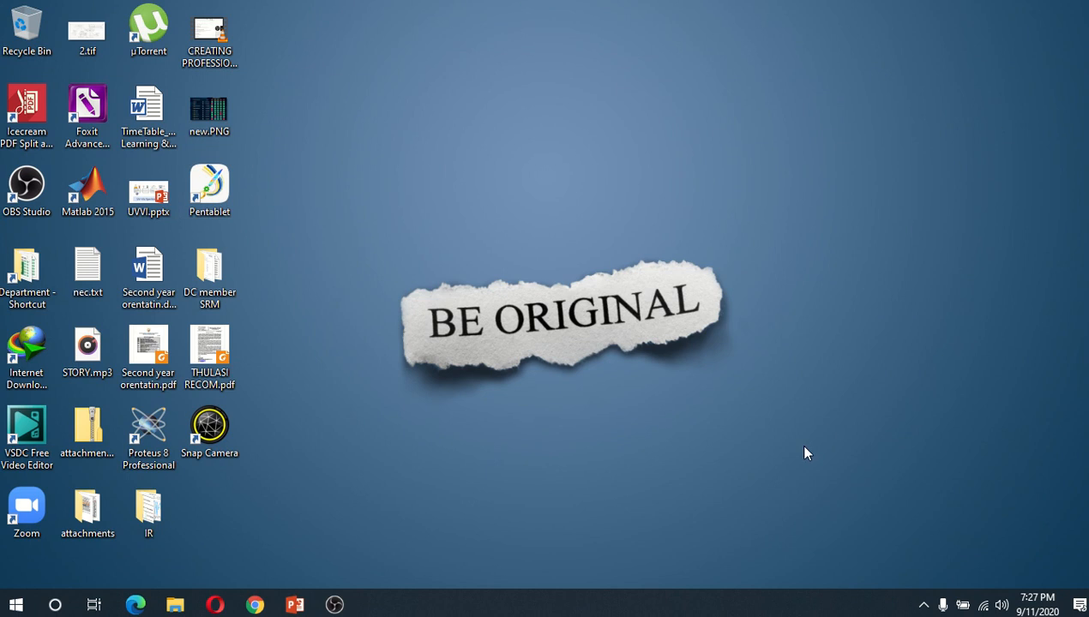
# Step: While recording, open new.PNG and the UVVI.pptx presentation from the desktop, closing each after showing it
pyautogui.doubleClick(204, 118)
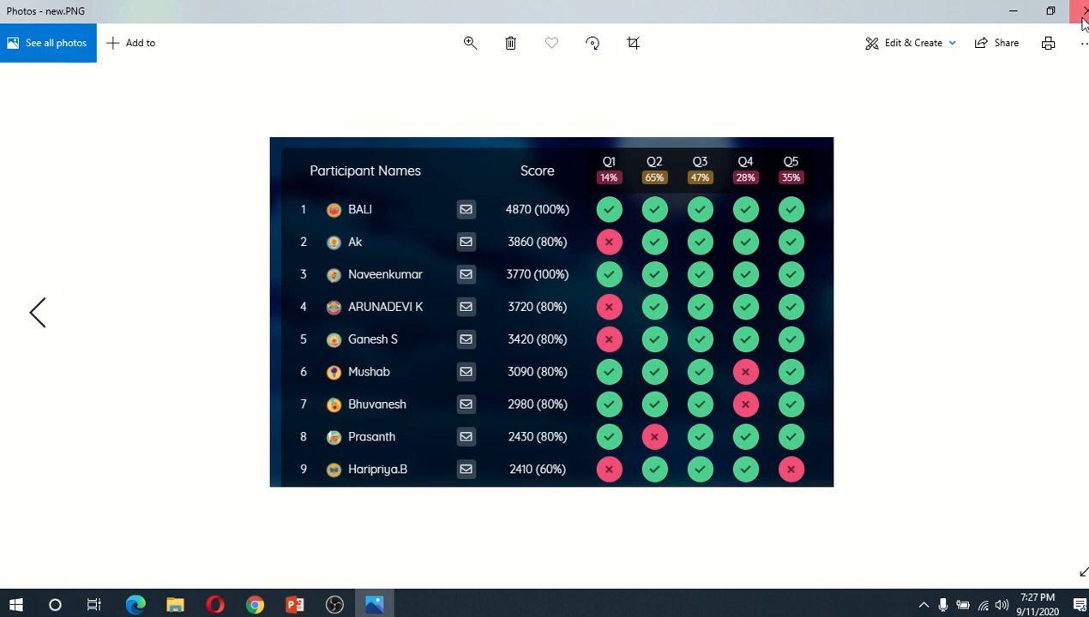
pyautogui.click(1082, 12)
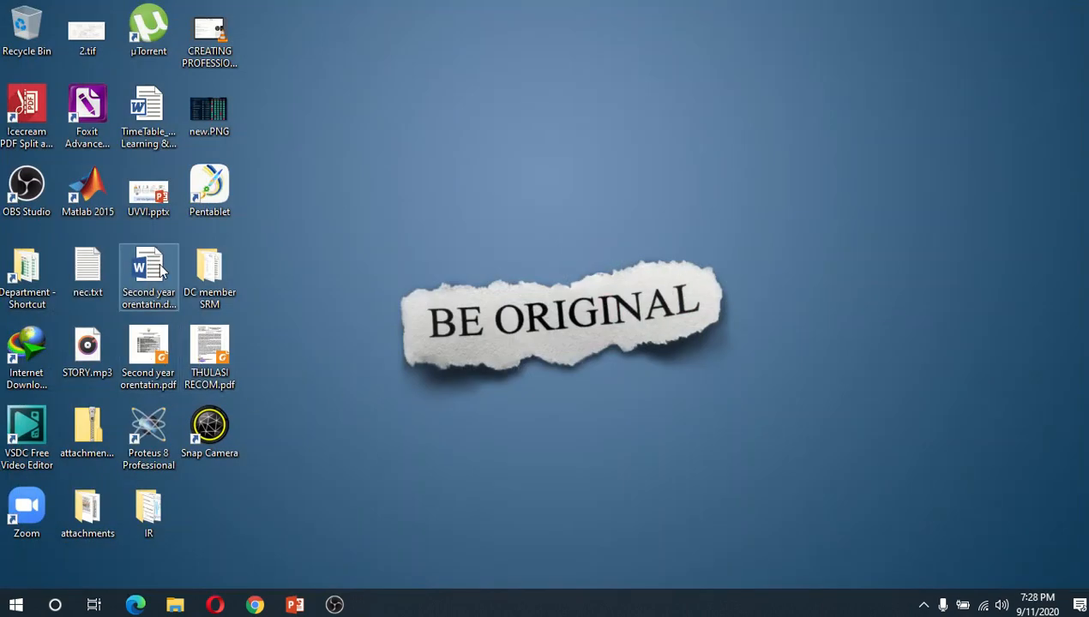
pyautogui.doubleClick(161, 212)
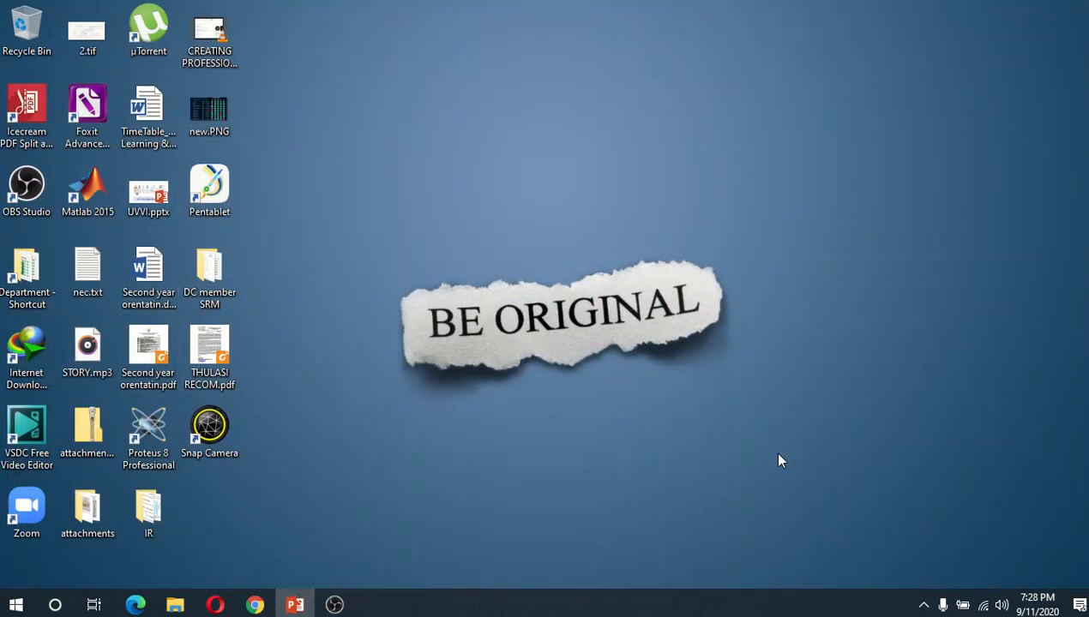
pyautogui.scroll(-1, 813, 421)
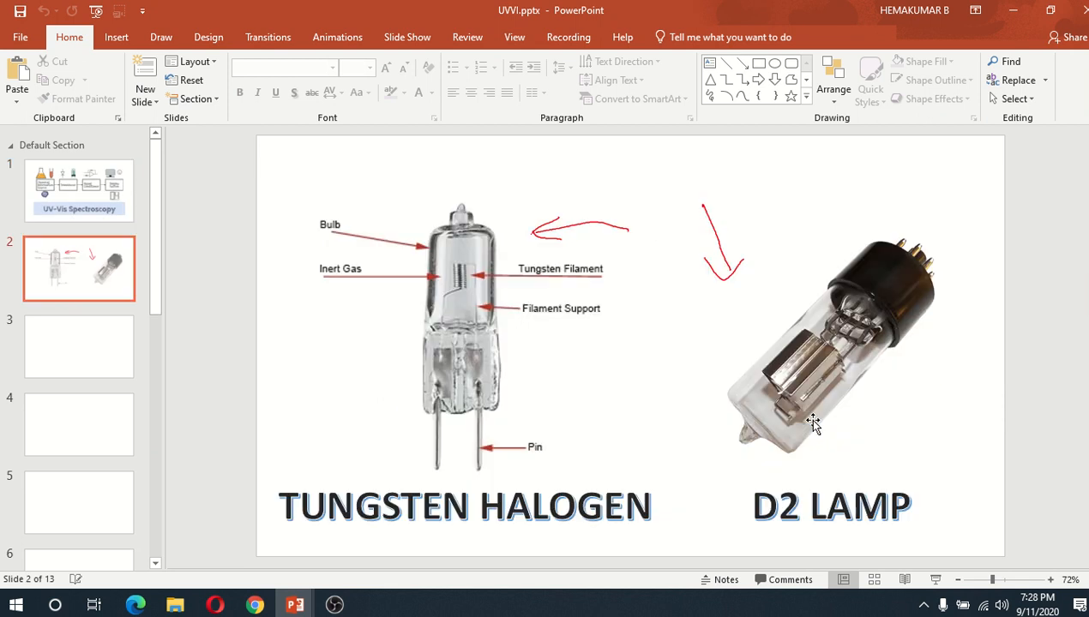
pyautogui.scroll(-2, 813, 421)
pyautogui.click(1079, 12)
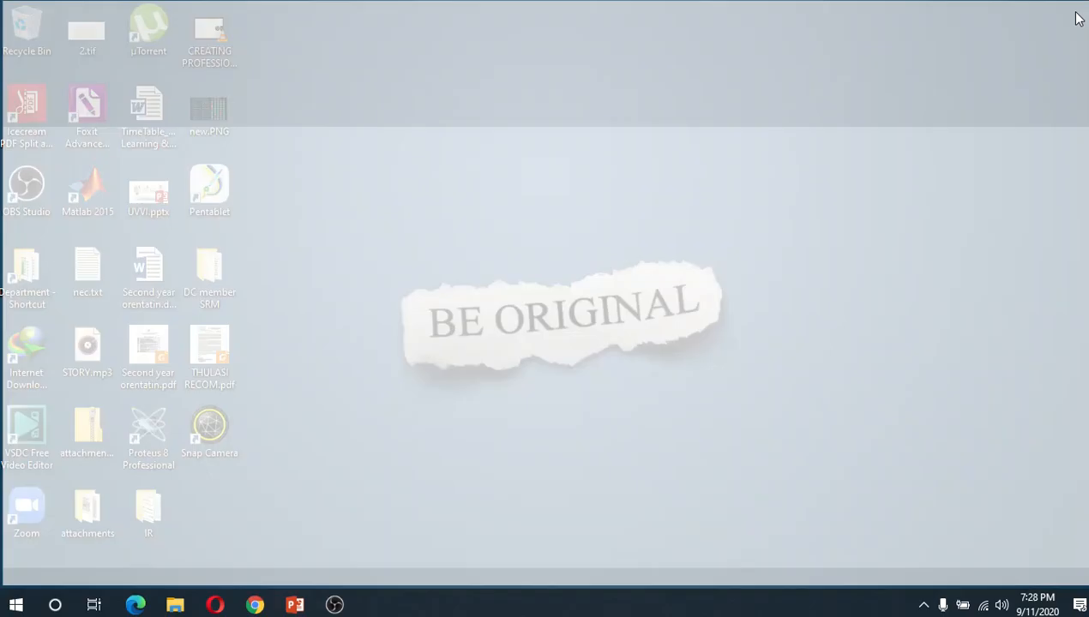
# Step: Return to OBS Studio, stop the recording, and minimize the window
pyautogui.click(335, 606)
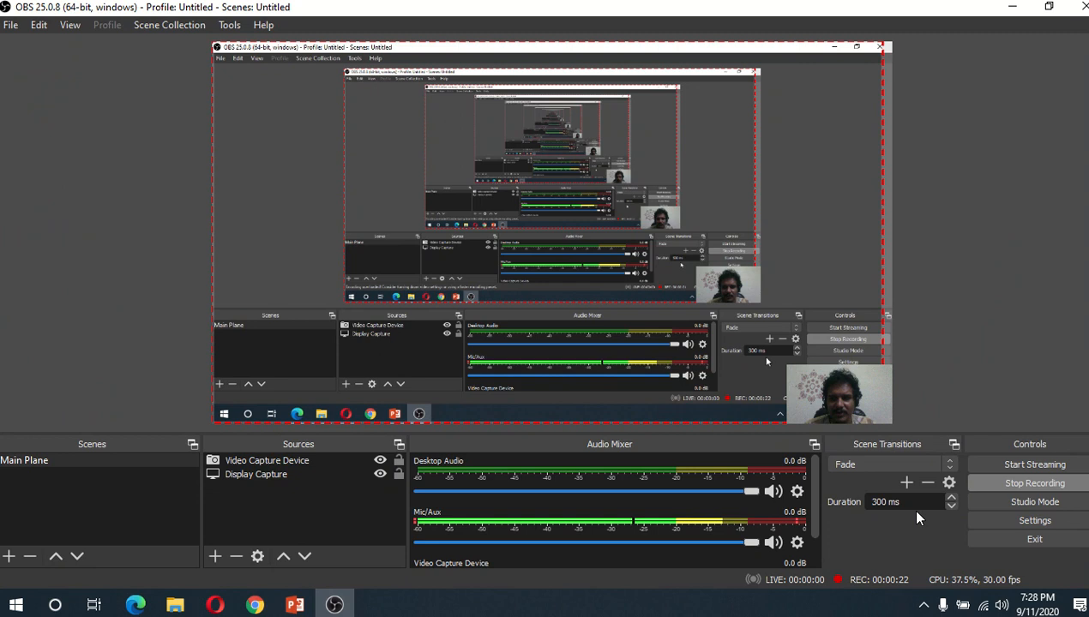
pyautogui.click(1013, 483)
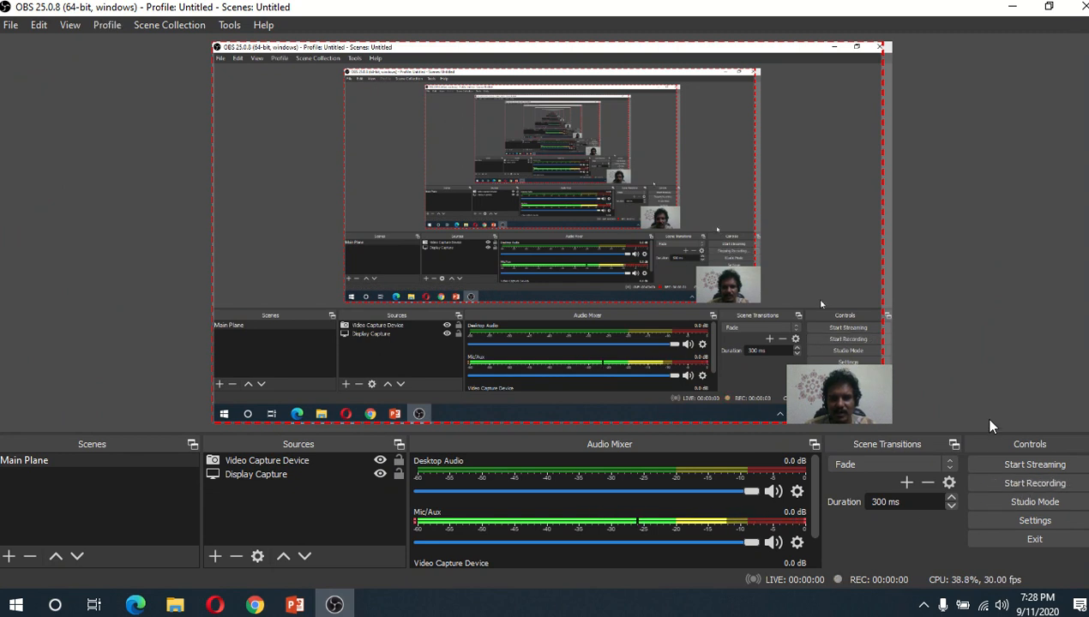
pyautogui.click(1012, 7)
# Step: Open the Videos folder in a maximized File Explorer window
pyautogui.click(16, 605)
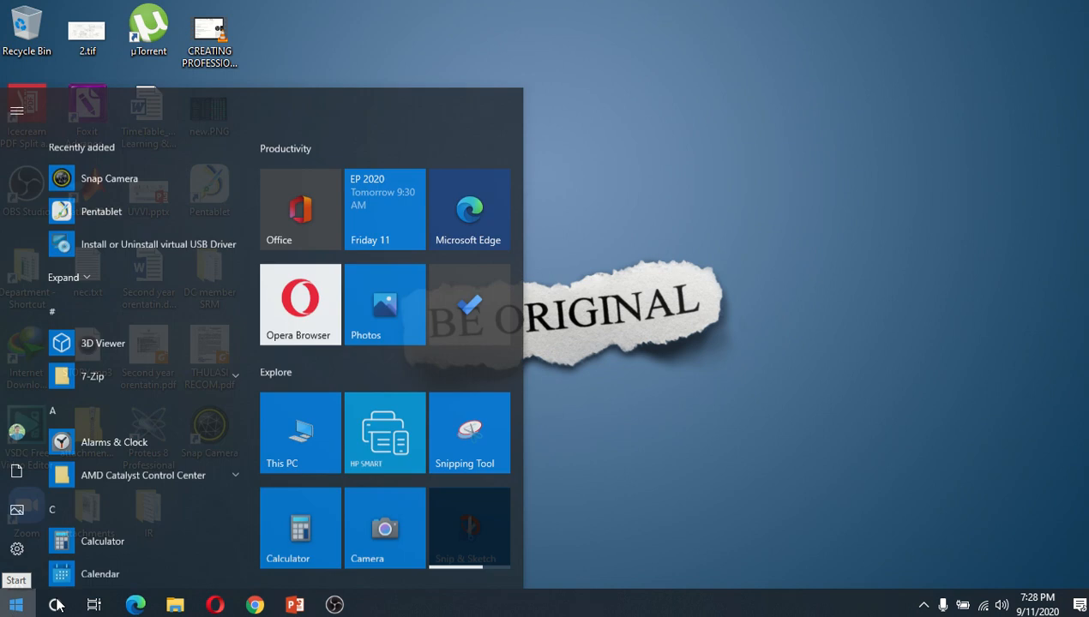
pyautogui.click(311, 365)
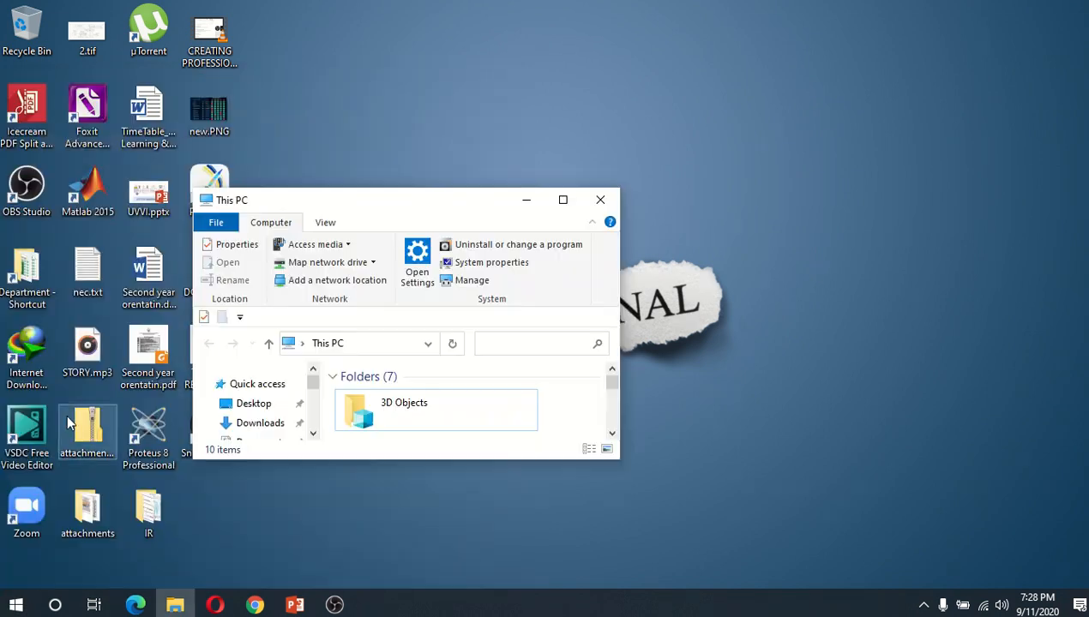
pyautogui.click(562, 198)
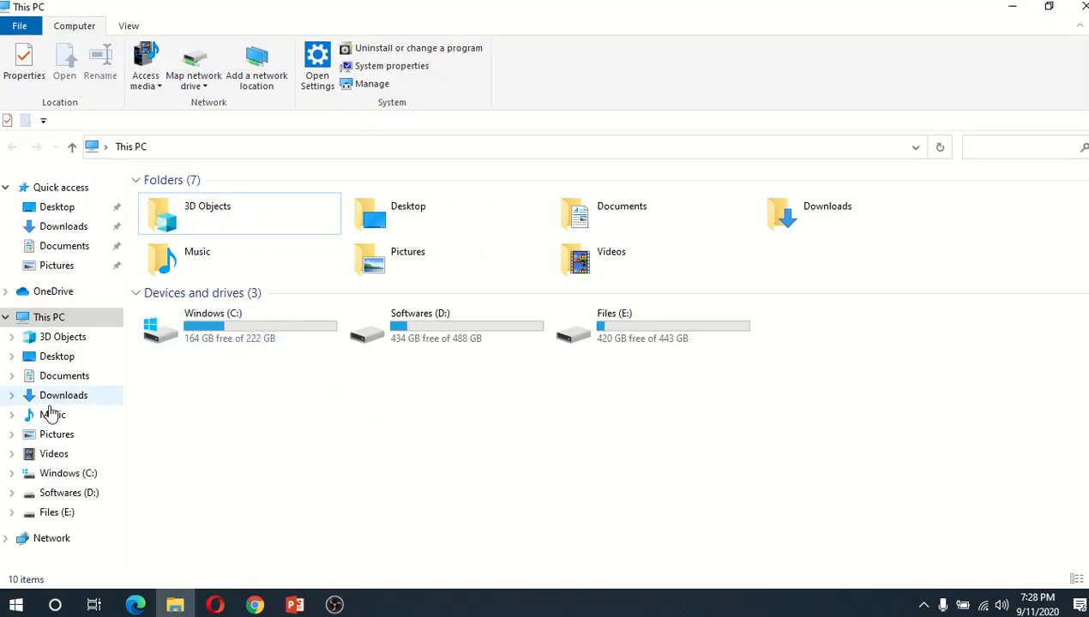
pyautogui.click(60, 454)
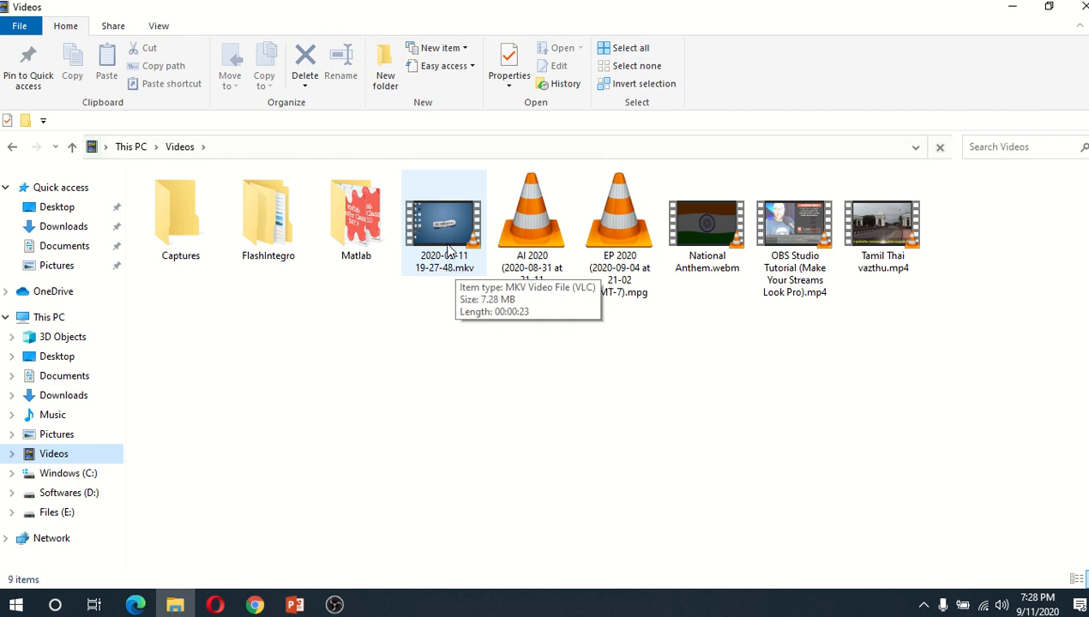
pyautogui.click(447, 248)
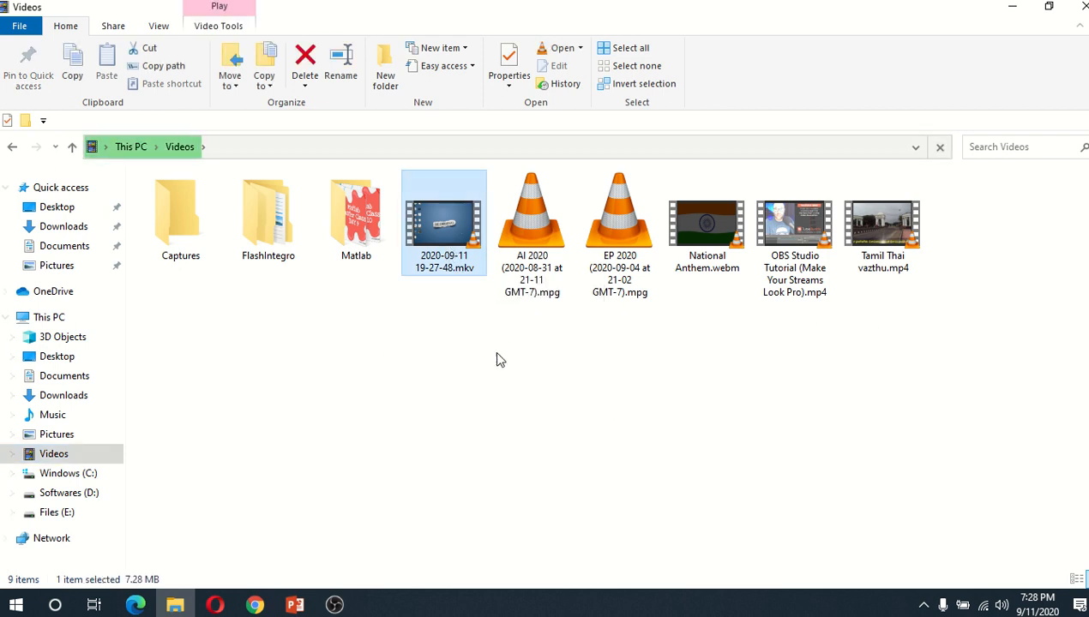
pyautogui.press('Return')
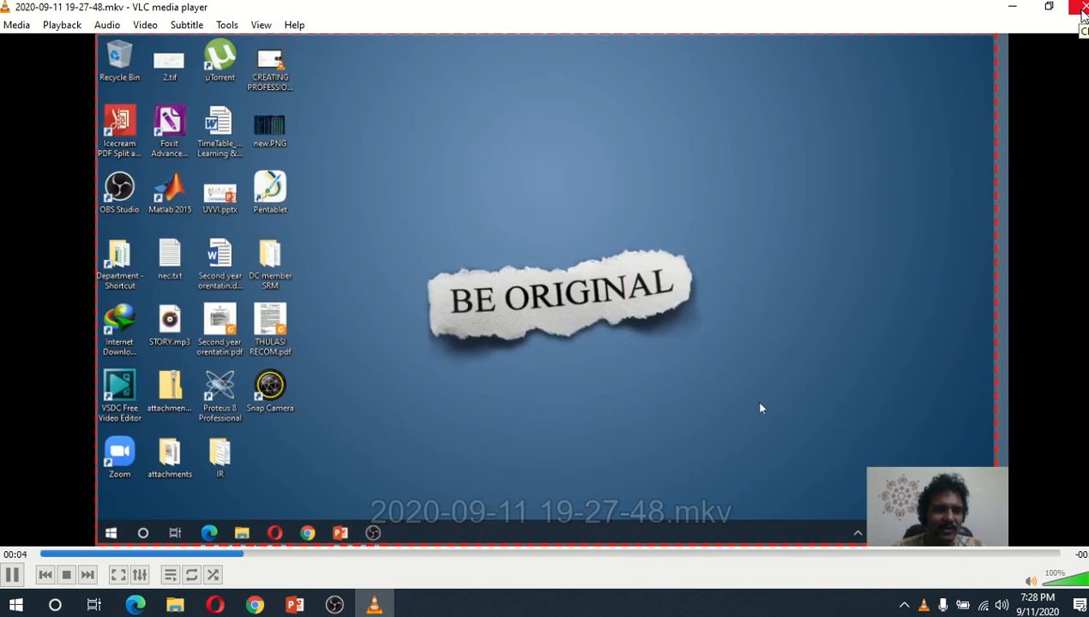
pyautogui.click(1082, 8)
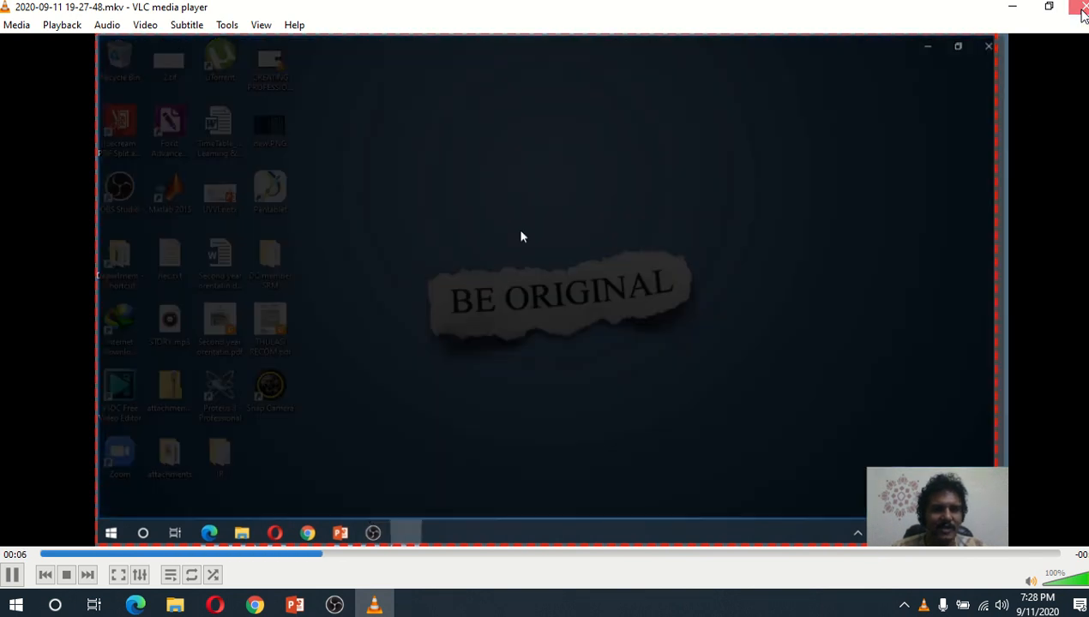
pyautogui.click(1018, 7)
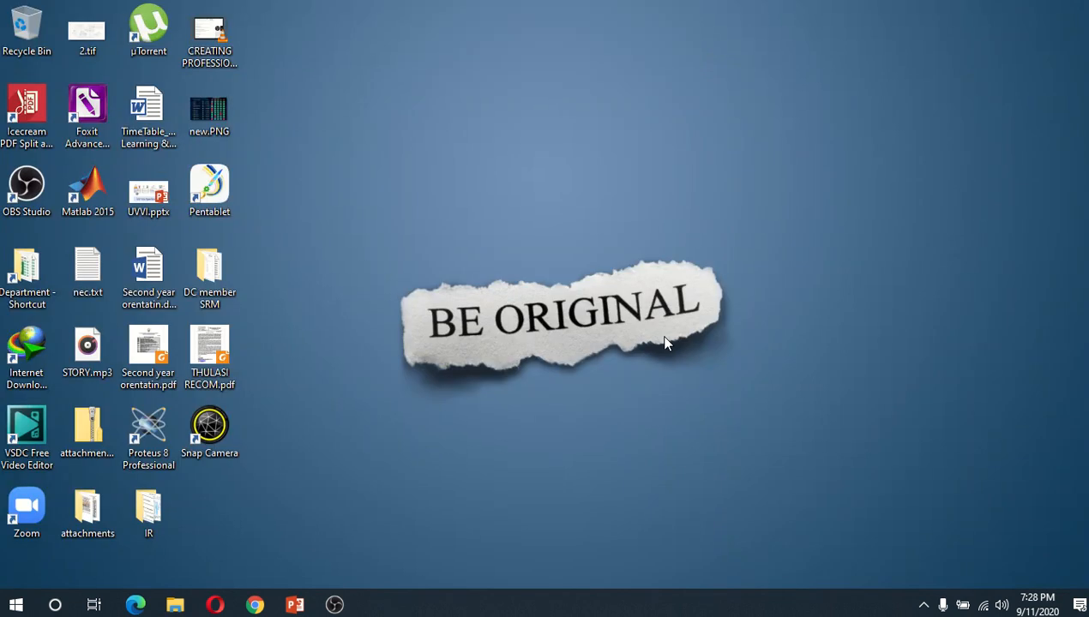